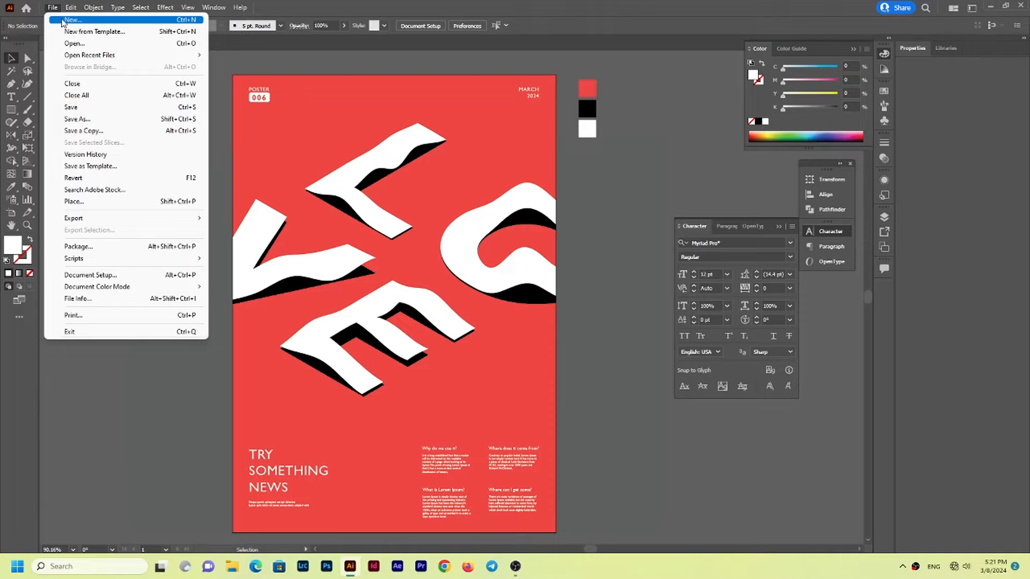
# Create a new portrait A4 document, 21 × 29.7 cm, in CMYK colour mode and hide the character settings
pyautogui.click(62, 20)
pyautogui.moveTo(508, 173); pyautogui.dragTo(478, 173)
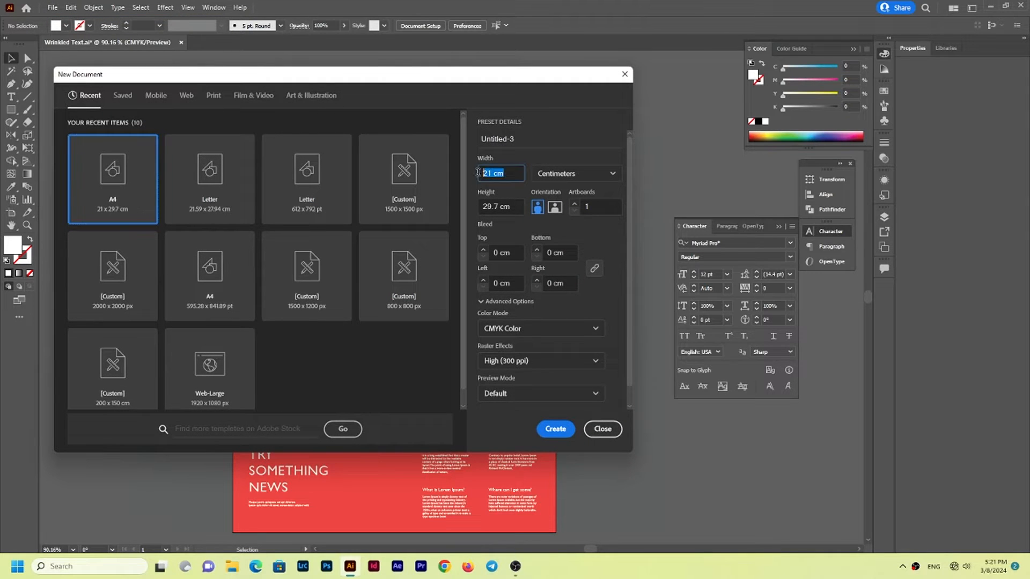
pyautogui.moveTo(515, 207); pyautogui.dragTo(484, 206)
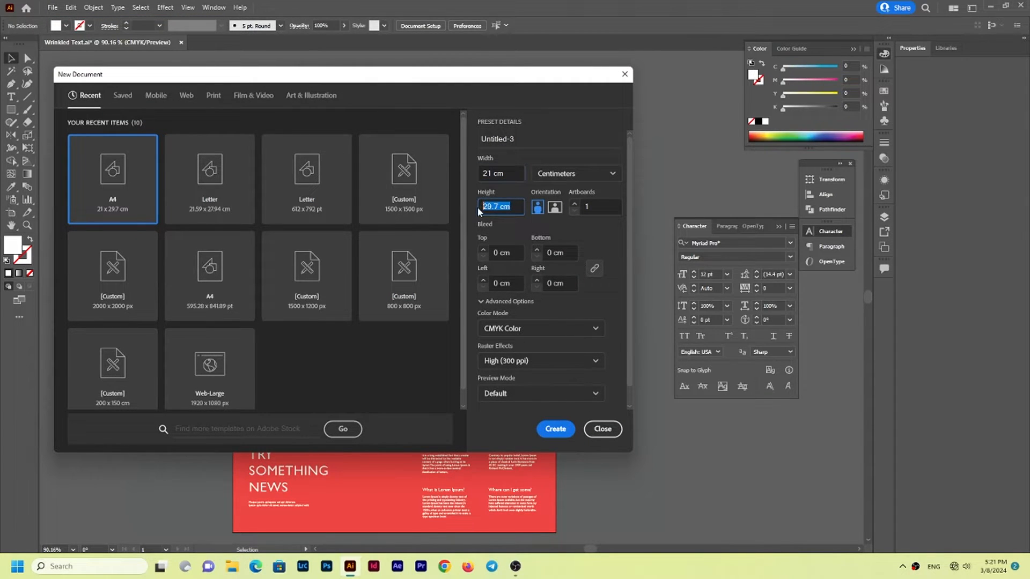
pyautogui.click(550, 429)
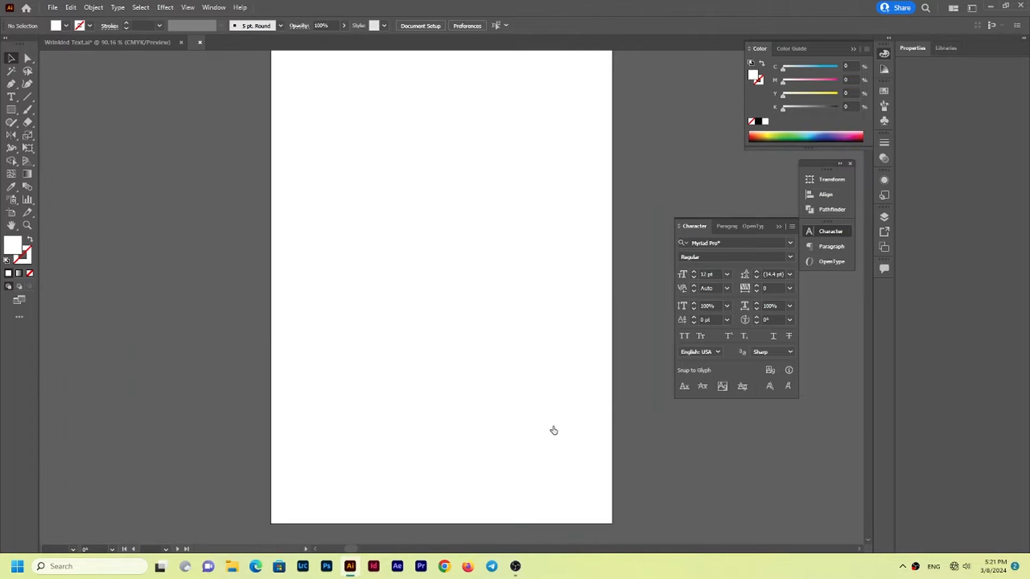
pyautogui.click(832, 231)
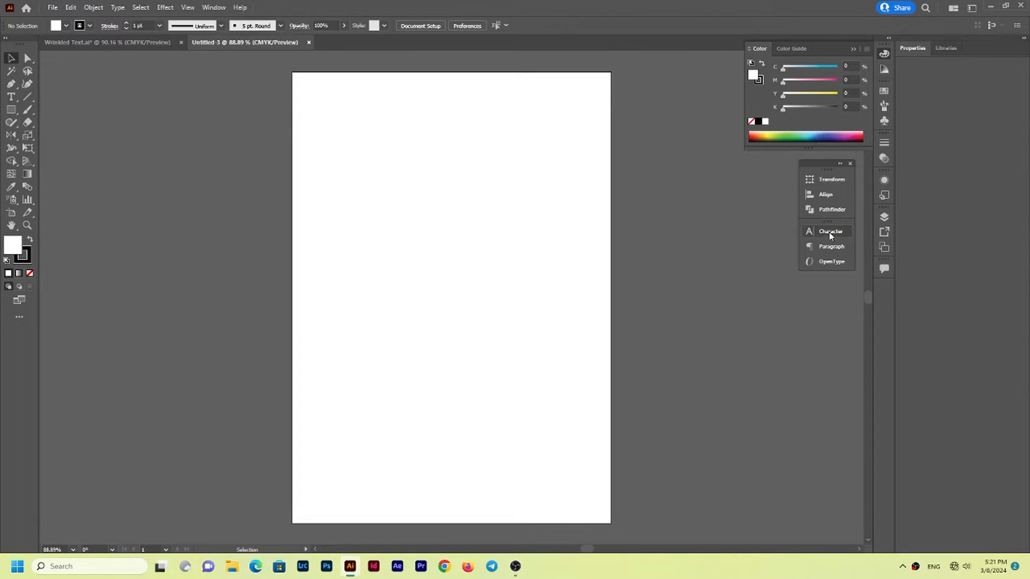
# Copy the red, black and white colour squares from Wrinkled Text.ai and paste them in place in the new document
pyautogui.click(143, 41)
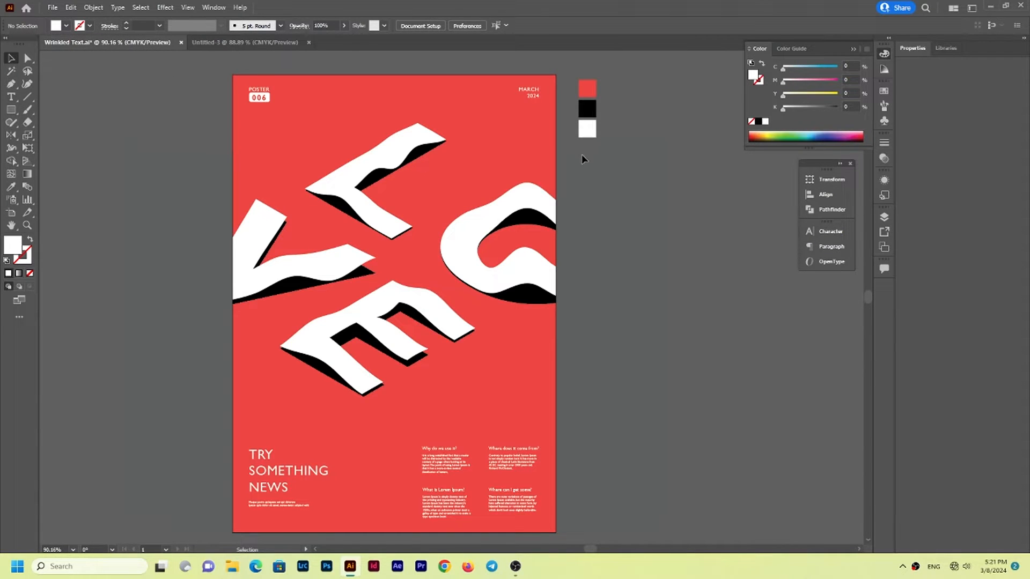
pyautogui.moveTo(572, 155); pyautogui.dragTo(572, 155)
pyautogui.hotkey('ctrl', 'c')
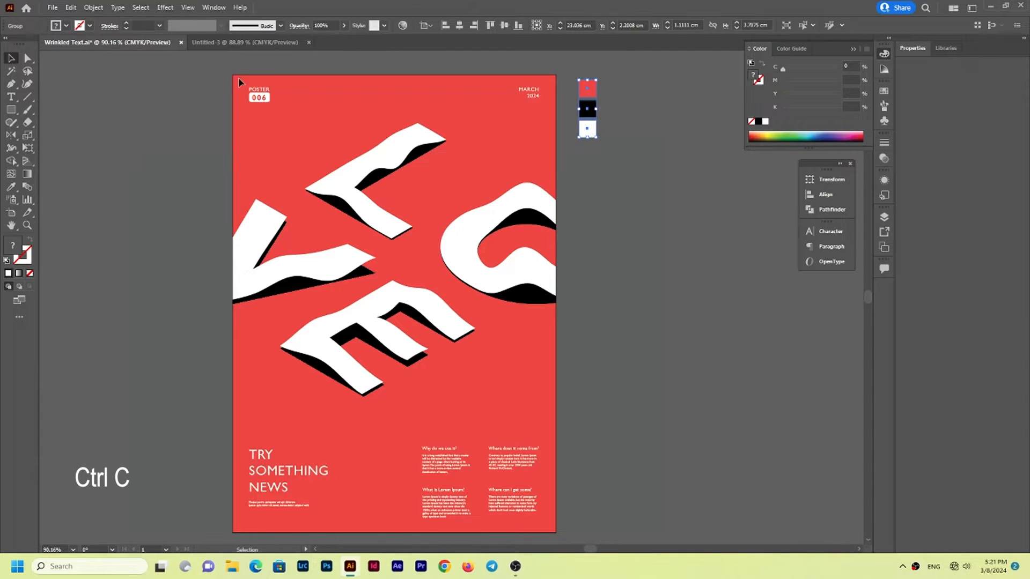
pyautogui.click(233, 44)
pyautogui.hotkey('ctrl', 'f')
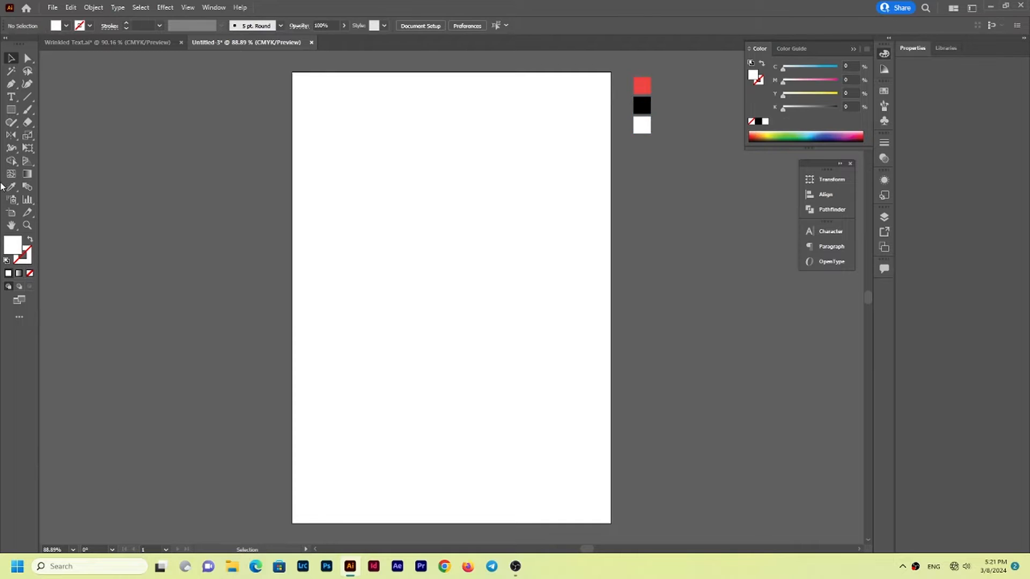
# Cover the artboard with a 21 × 29.7 cm rectangle, fill it with the red sample colour and lock it
pyautogui.click(11, 110)
pyautogui.moveTo(291, 71); pyautogui.dragTo(611, 525)
pyautogui.press('i')
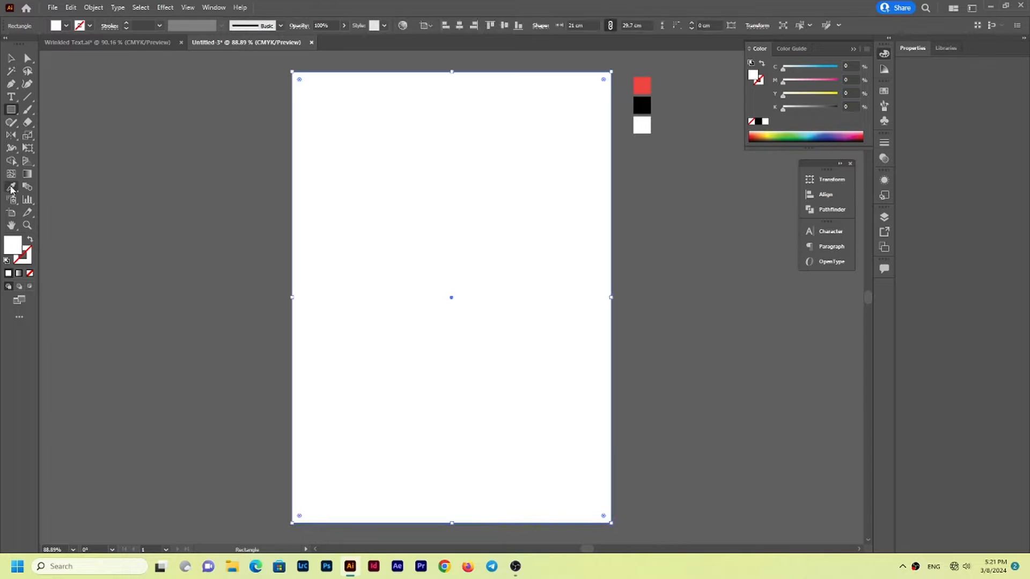
pyautogui.click(647, 84)
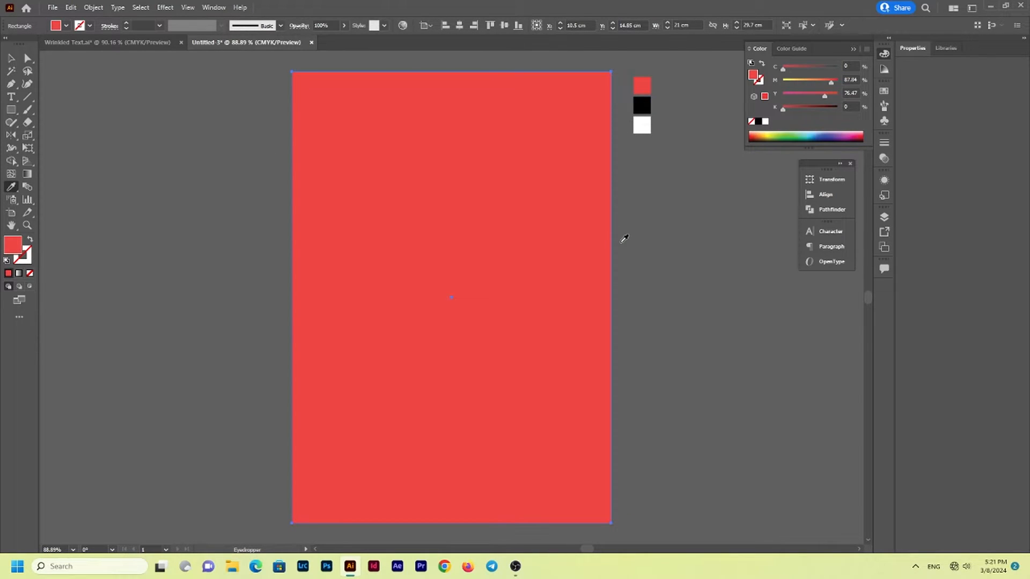
pyautogui.press('a')
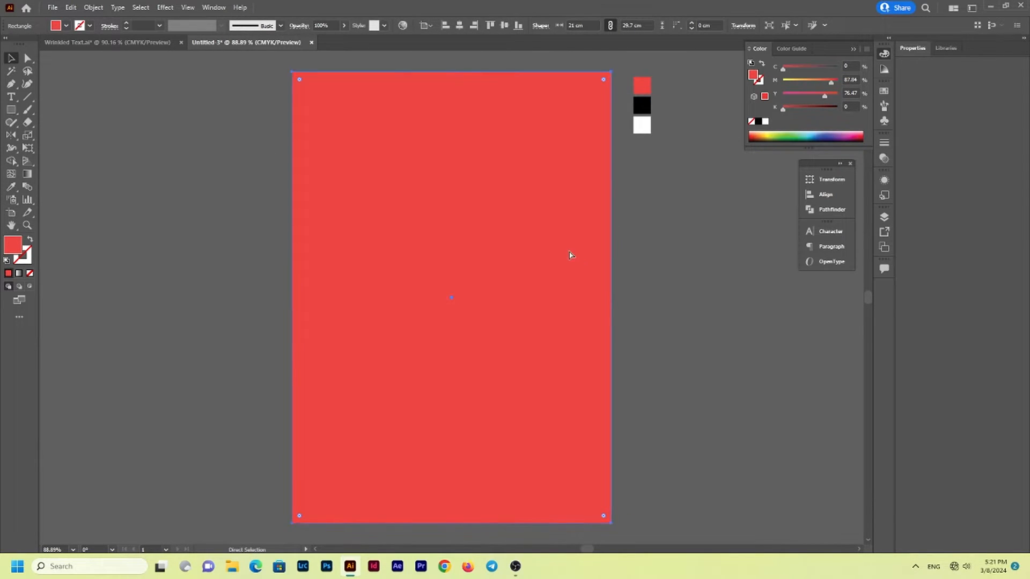
pyautogui.hotkey('ctrl', 'shift', 'a')
pyautogui.press('v')
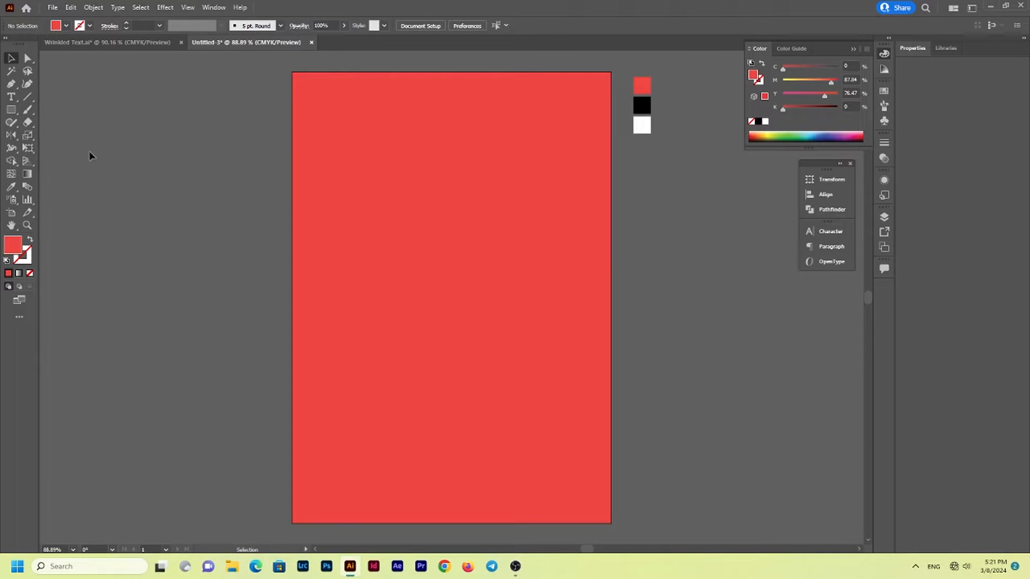
# Add the point text "LOVE" in the upper middle of the red background
pyautogui.press('t')
pyautogui.click(432, 237)
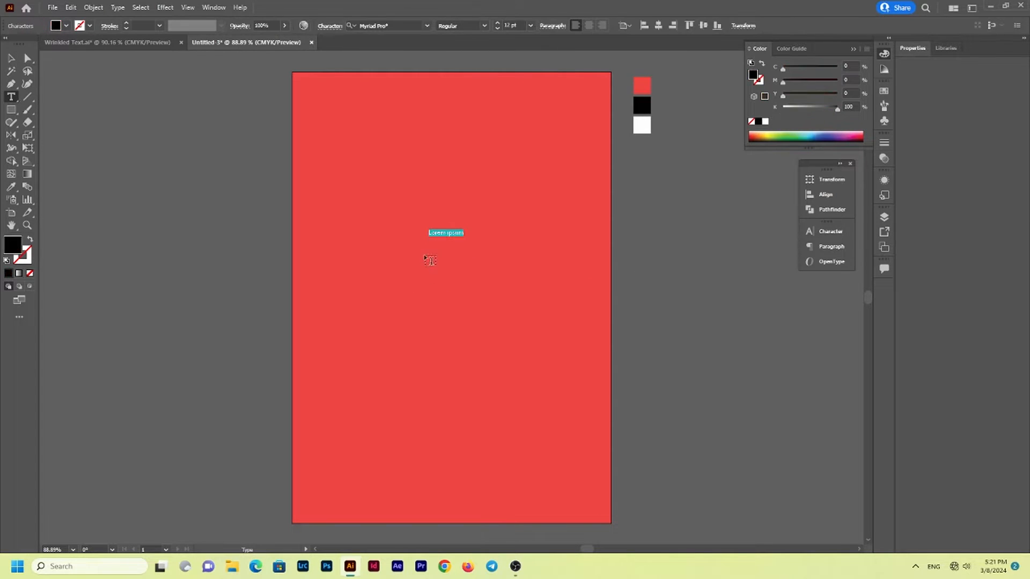
pyautogui.press('BackSpace')
pyautogui.press('Escape')
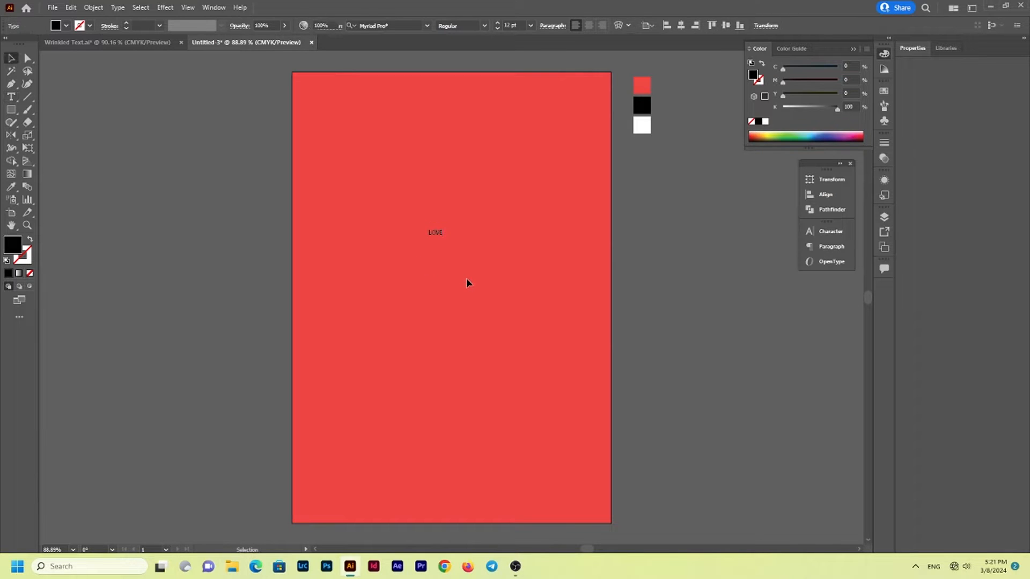
# Set the LOVE text in Gill Sans MT Bold and enlarge it to about 96 pt
pyautogui.click(433, 234)
pyautogui.click(815, 230)
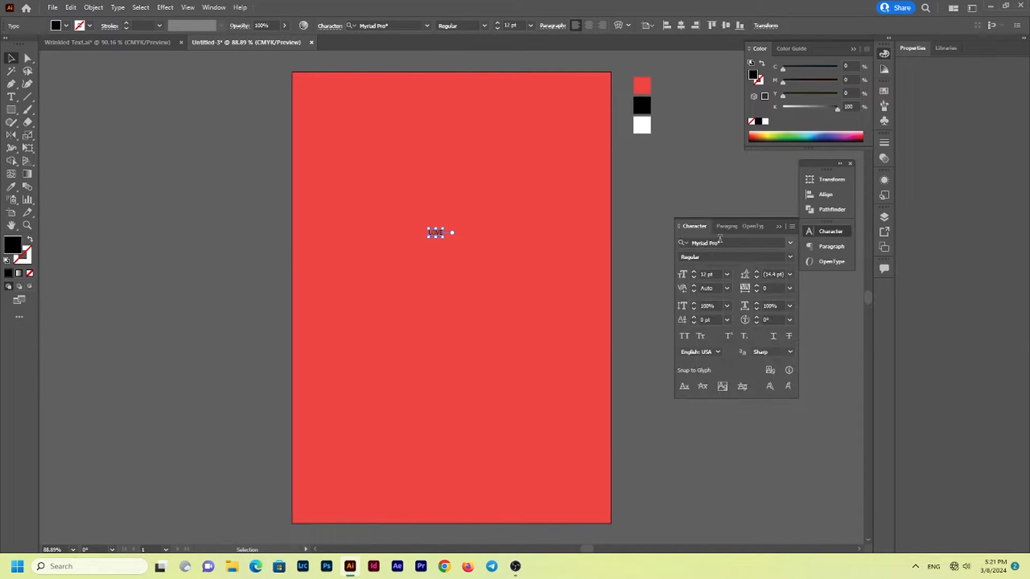
pyautogui.click(731, 243)
pyautogui.write('Gill')
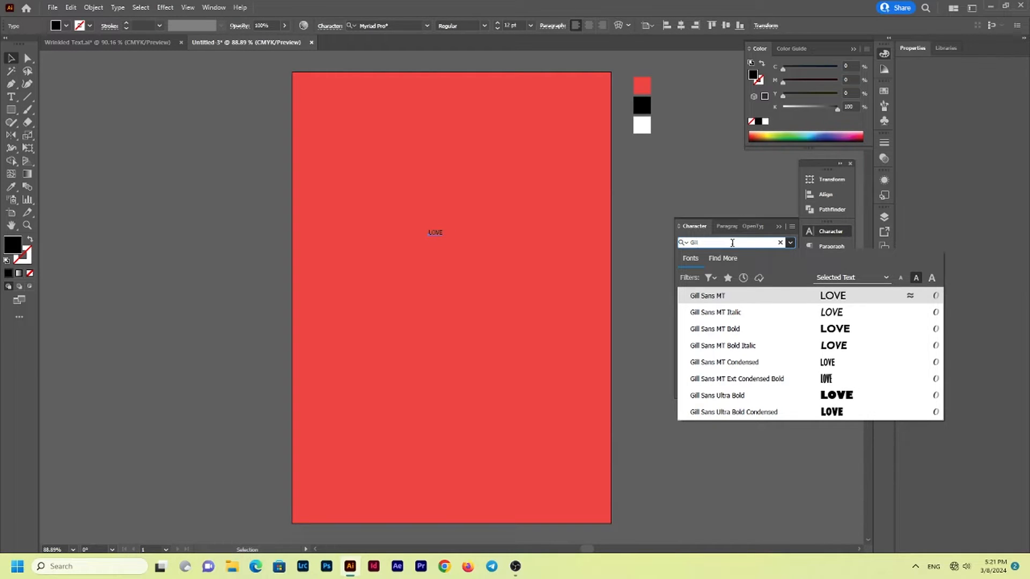
pyautogui.click(712, 329)
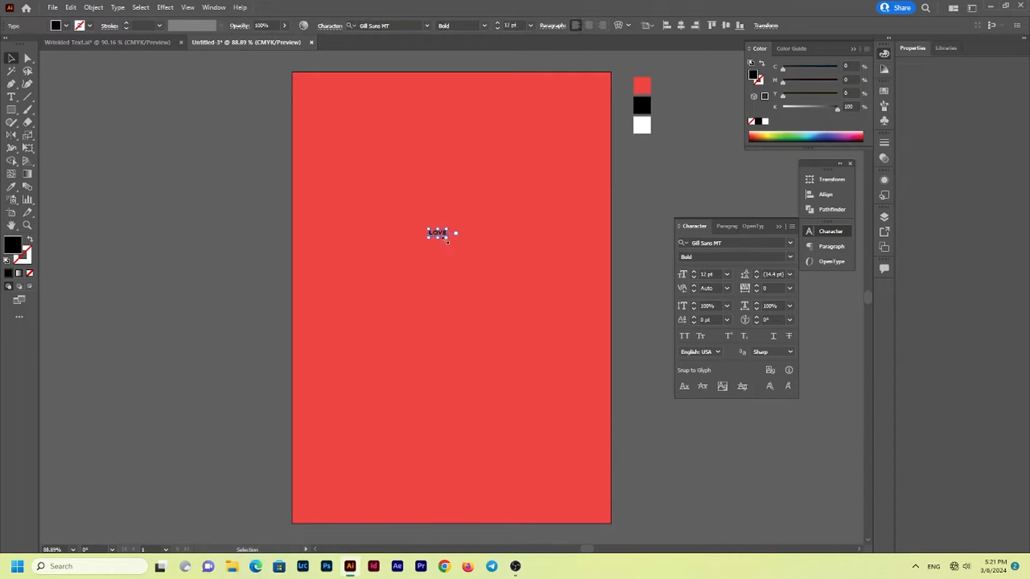
pyautogui.moveTo(441, 241); pyautogui.dragTo(445, 289)
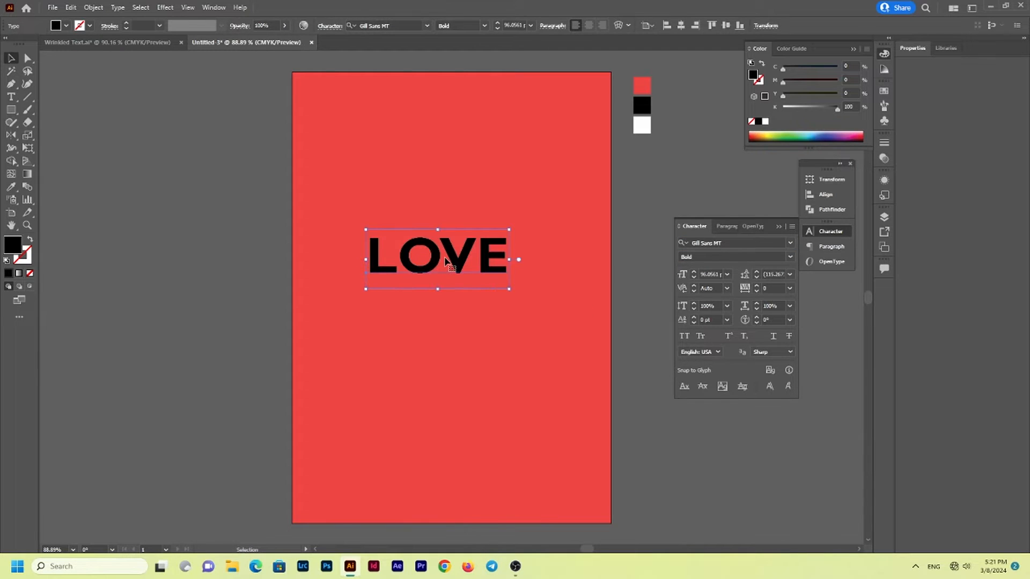
# Break the word into two lines, LO above VE, and set the leading to 80 pt
pyautogui.doubleClick(445, 261)
pyautogui.press('Return')
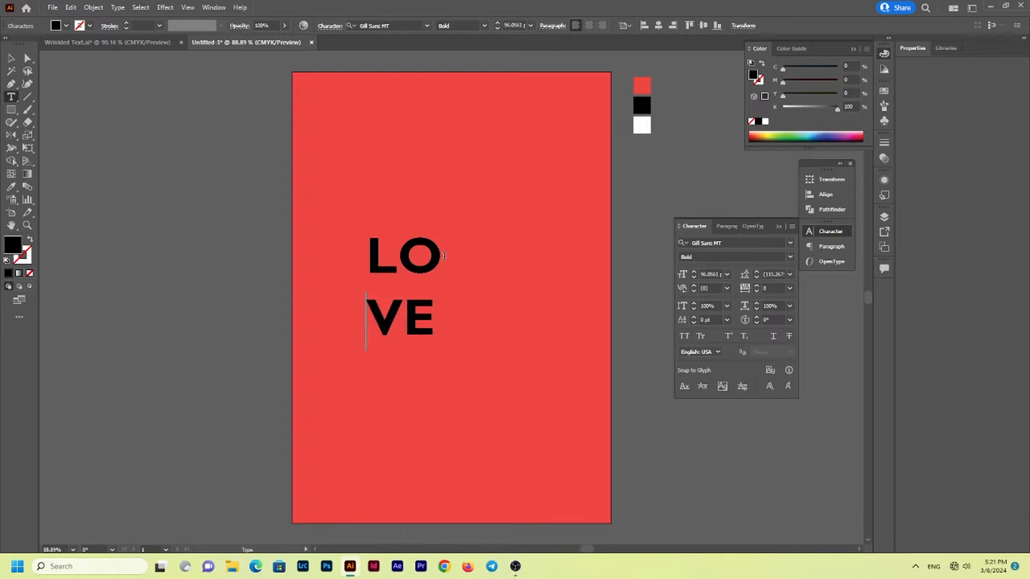
pyautogui.press('Escape')
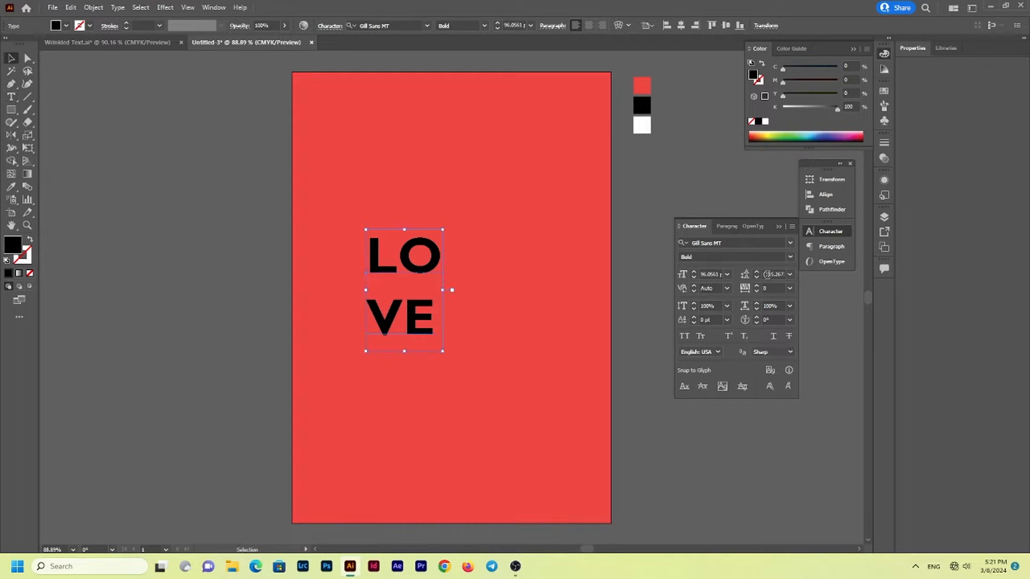
pyautogui.scroll(-20, 768, 274)
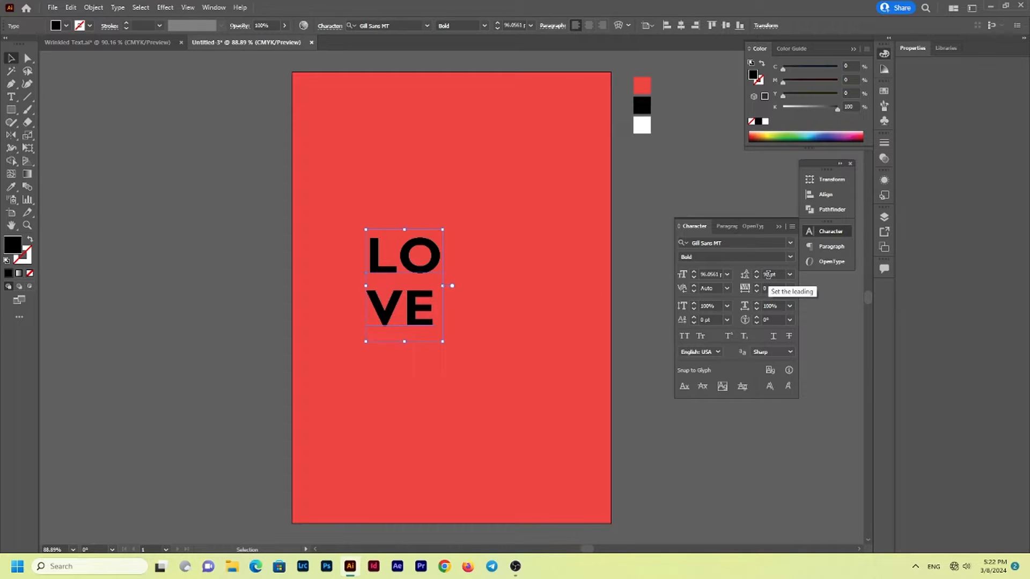
pyautogui.scroll(-8, 768, 274)
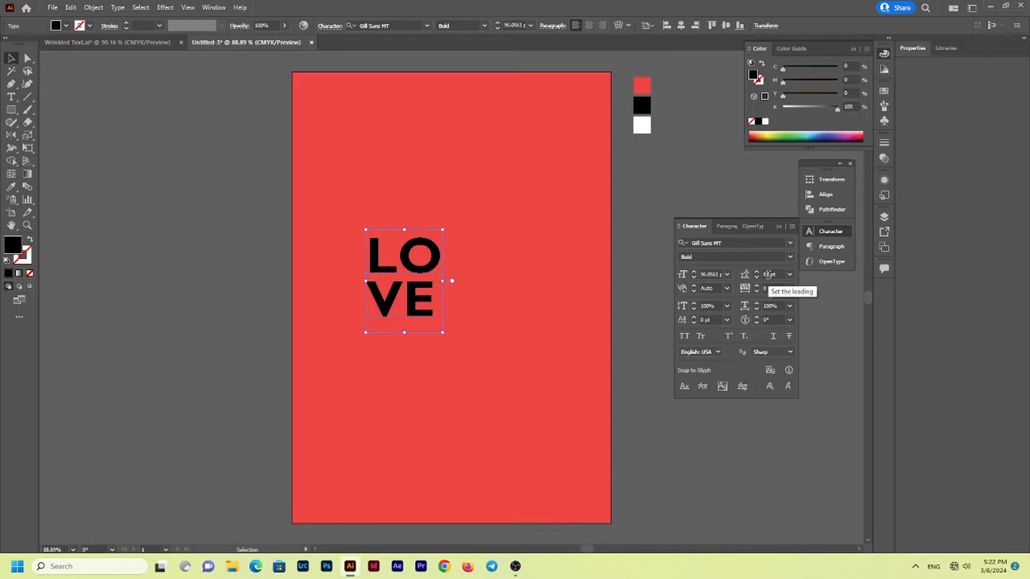
pyautogui.scroll(-1, 772, 275)
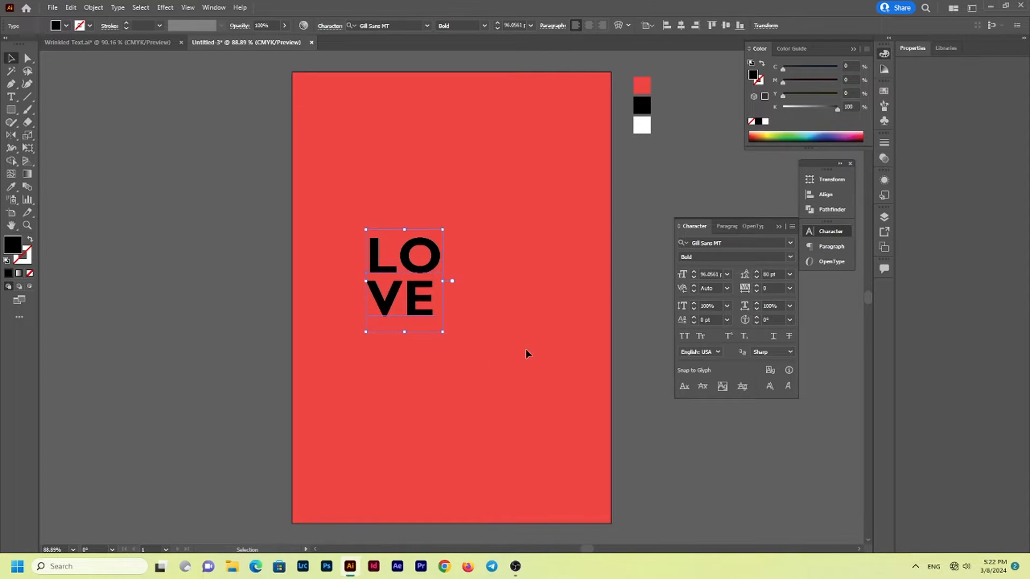
# Apply the classic 3D Extrude & Bevel effect to the text with the Isometric Top position and 0 pt extrude depth
pyautogui.click(164, 6)
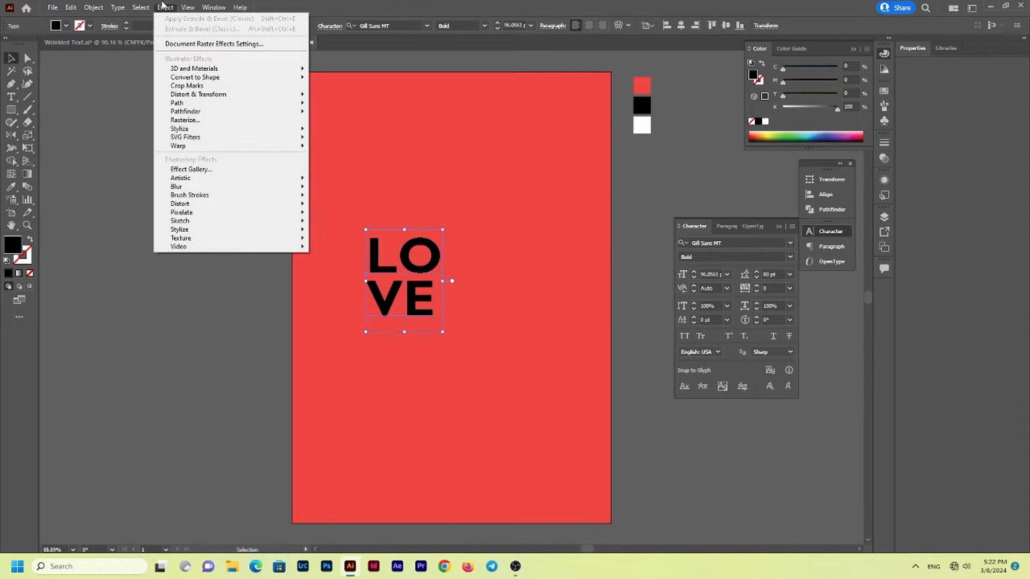
pyautogui.moveTo(187, 71)
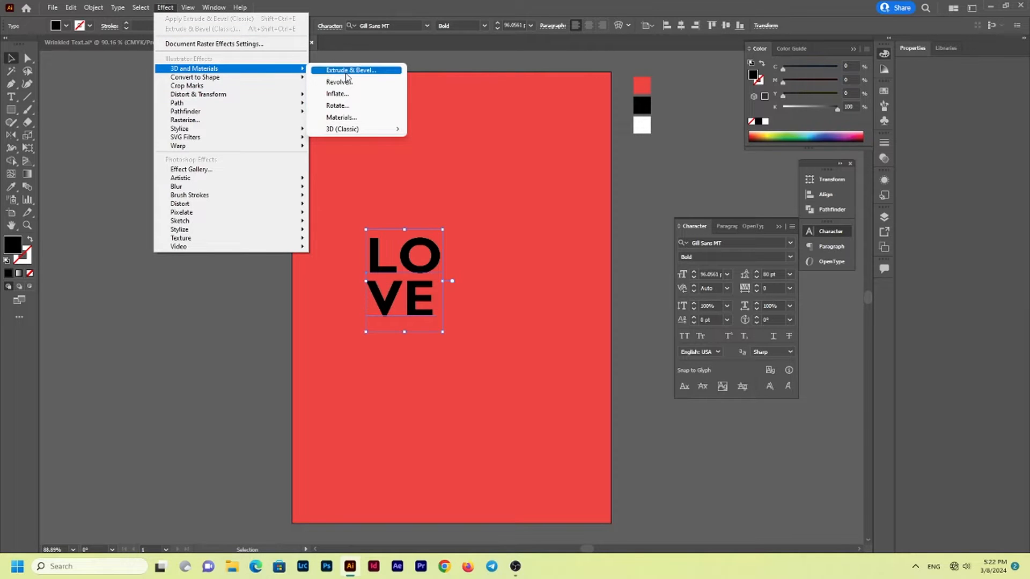
pyautogui.moveTo(354, 131)
pyautogui.click(443, 130)
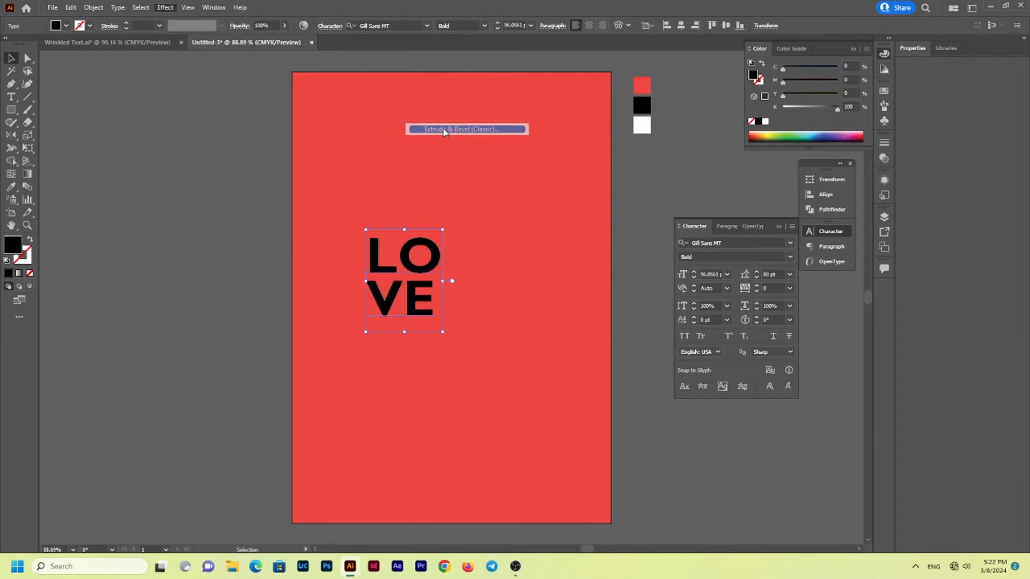
pyautogui.click(701, 201)
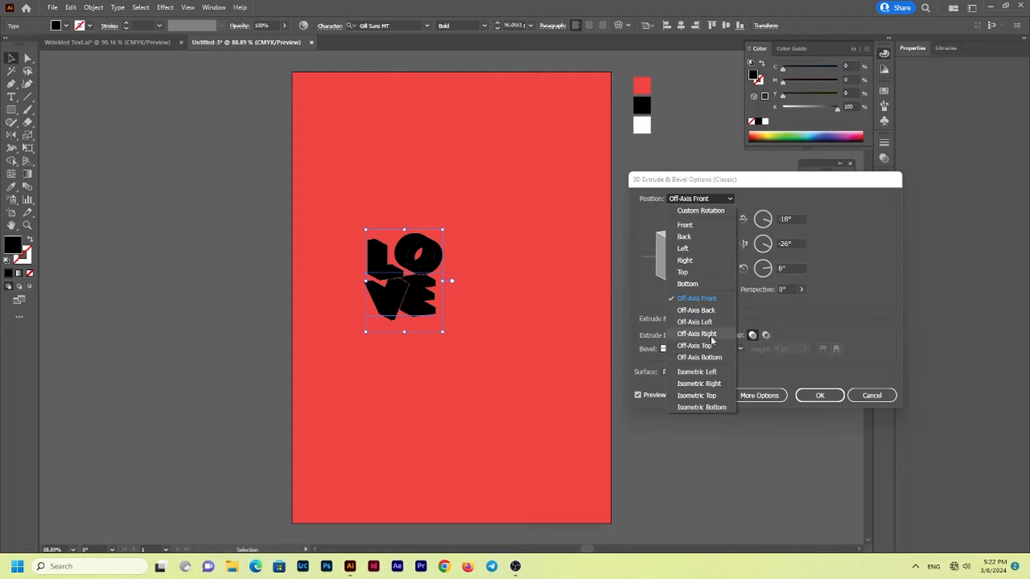
pyautogui.click(697, 393)
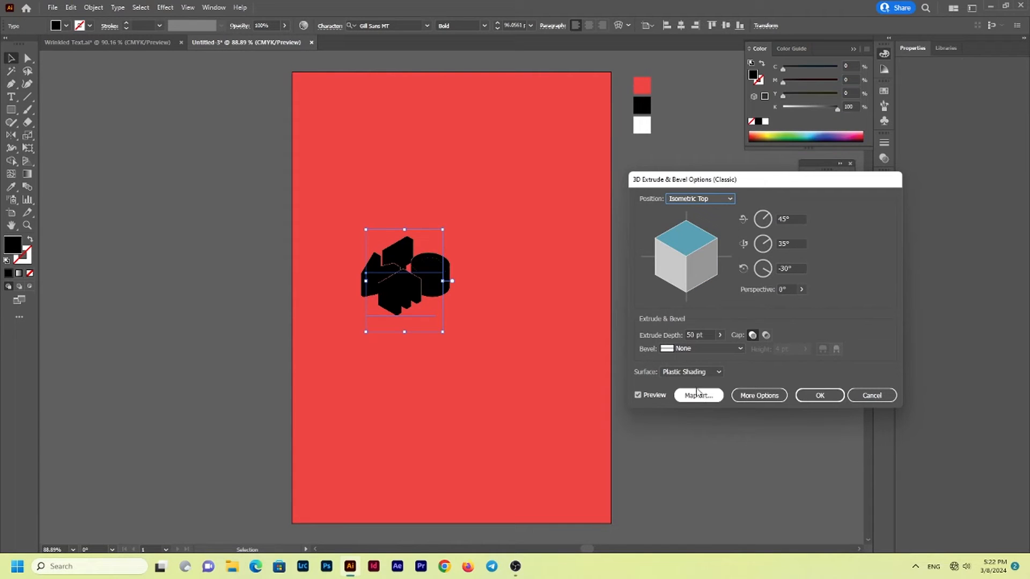
pyautogui.click(721, 335)
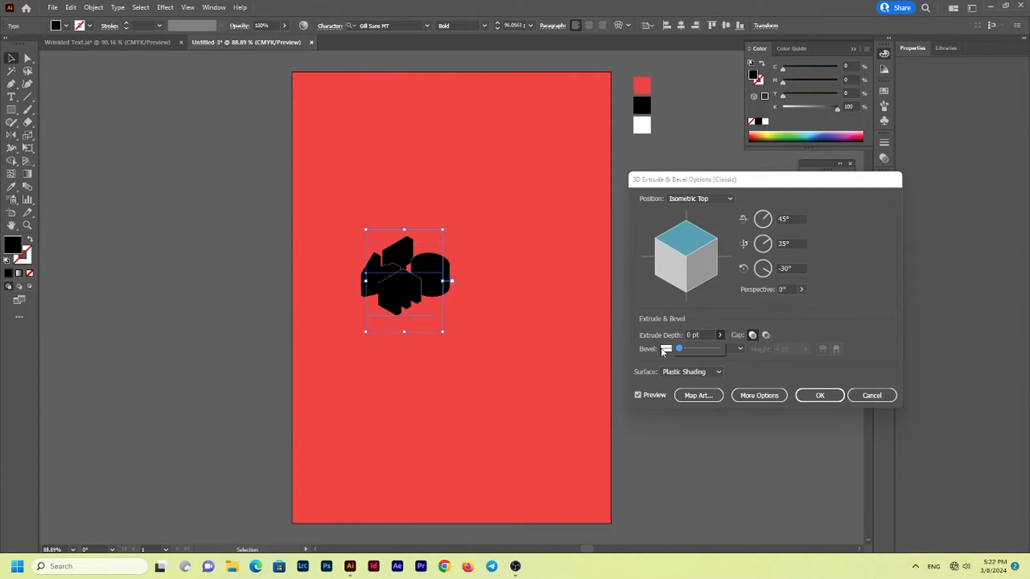
pyautogui.click(819, 396)
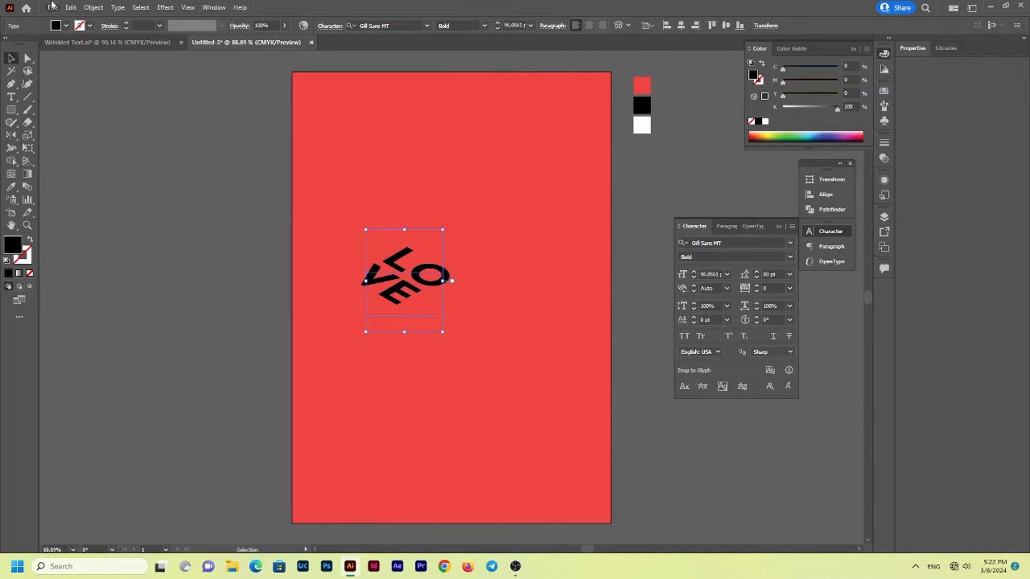
# Expand the text's appearance and enlarge the lettering to about 26.8 × 17.5 cm so it runs past both side edges of the artboard
pyautogui.click(91, 7)
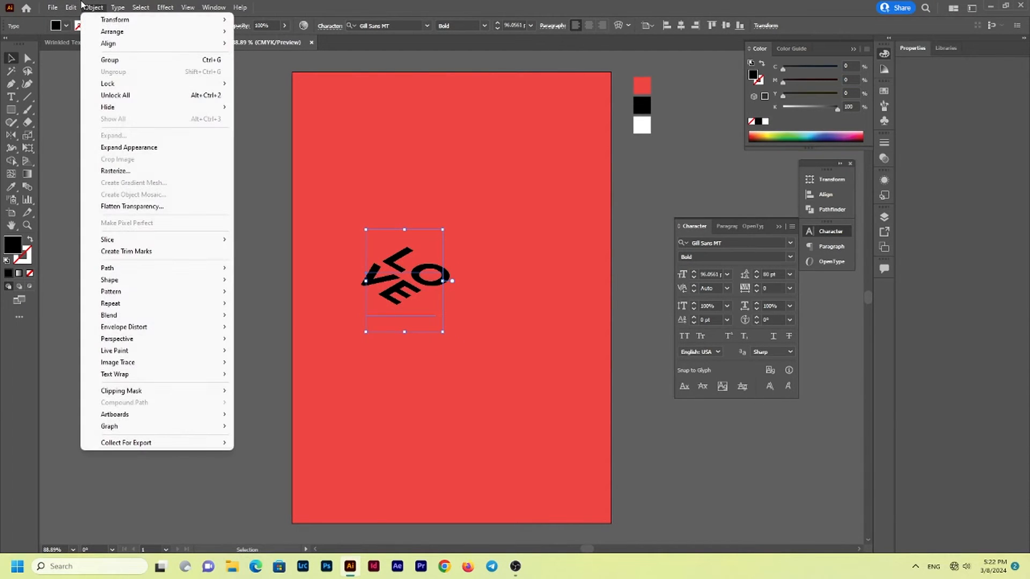
pyautogui.click(131, 149)
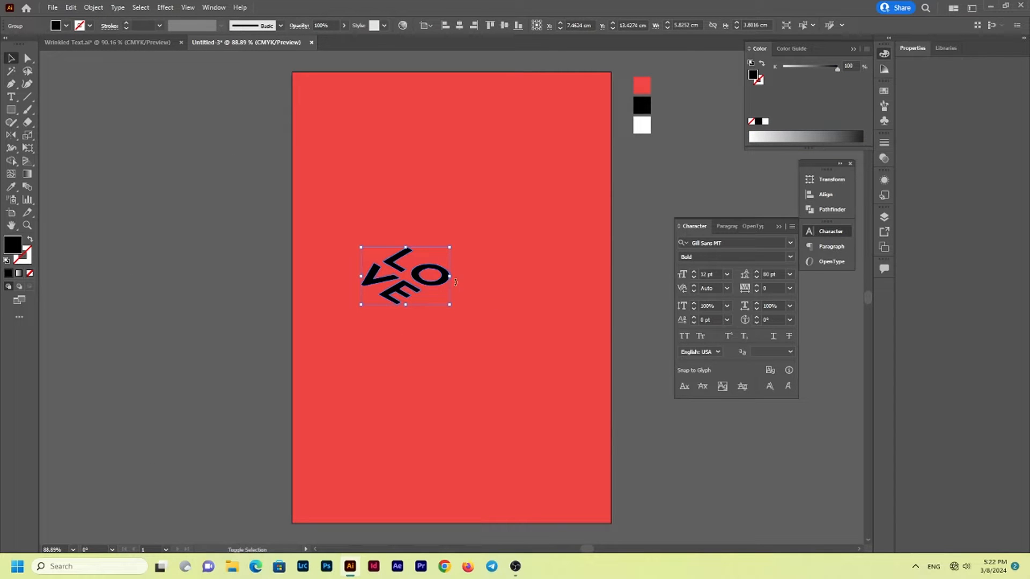
pyautogui.moveTo(450, 277); pyautogui.dragTo(598, 276)
pyautogui.moveTo(525, 302); pyautogui.dragTo(585, 292)
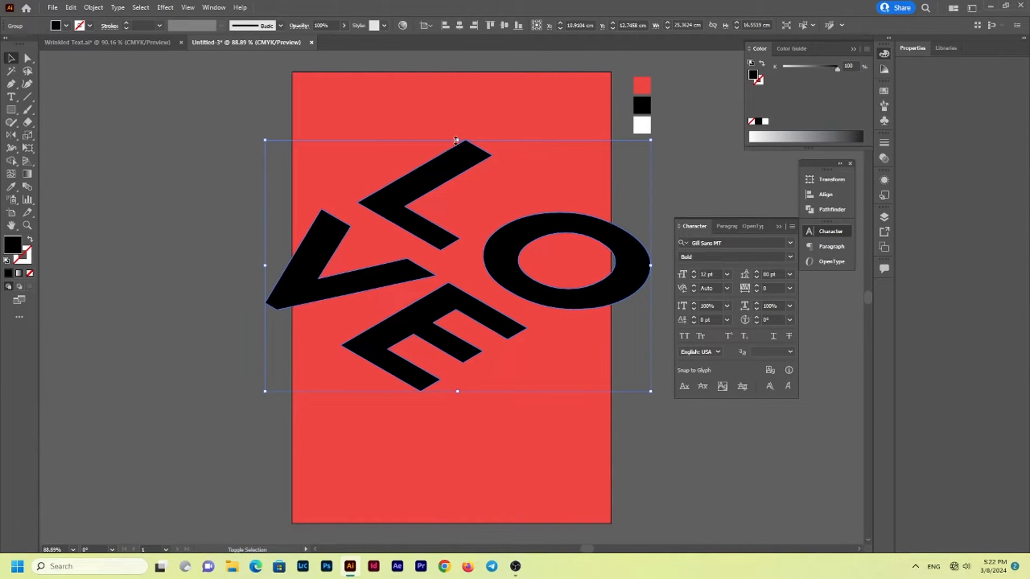
pyautogui.moveTo(457, 140); pyautogui.dragTo(460, 134)
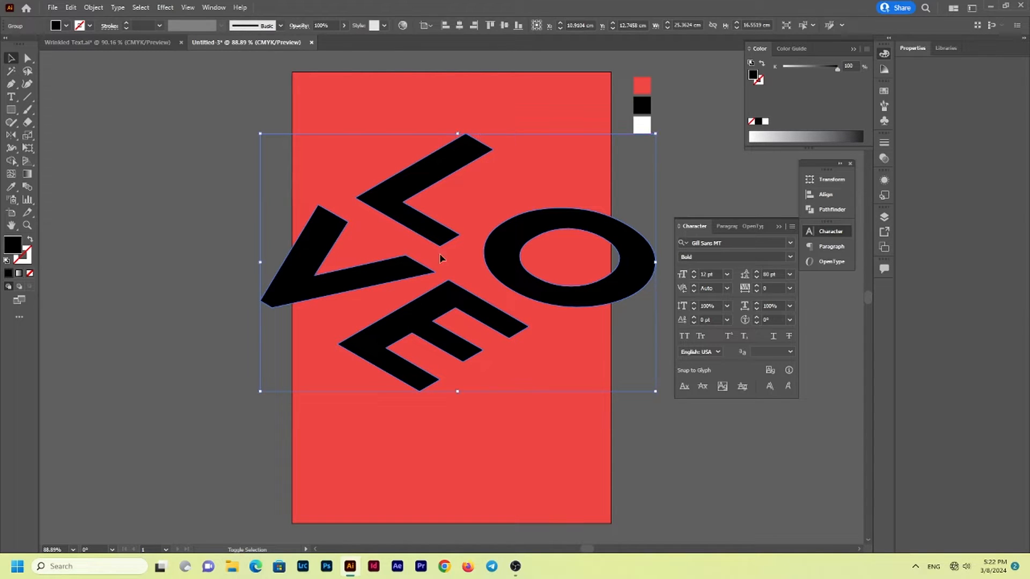
pyautogui.moveTo(456, 391); pyautogui.dragTo(459, 400)
pyautogui.click(478, 449)
pyautogui.click(828, 232)
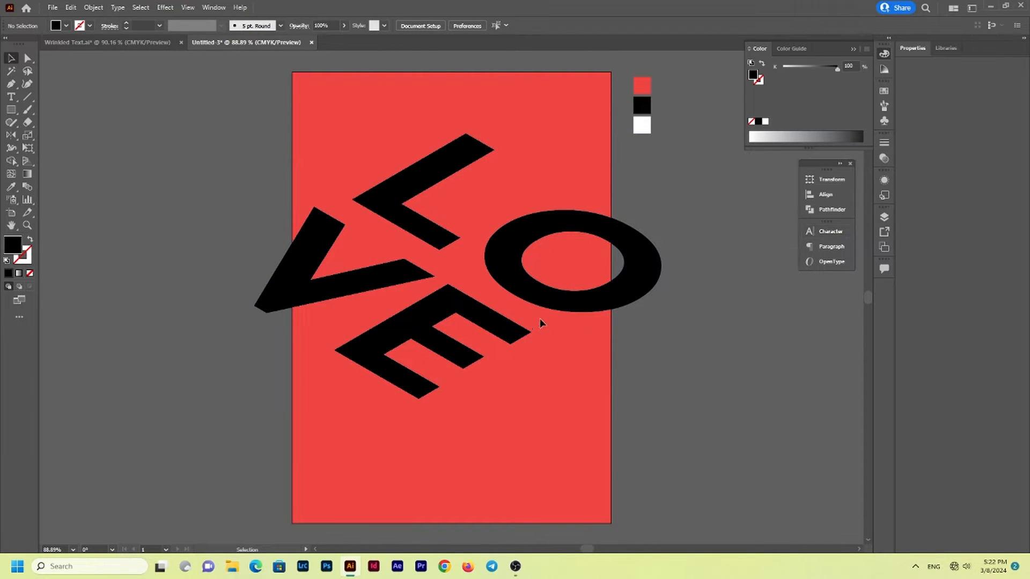
# Paste a copy of the black LOVE lettering directly in front and recolour it with the white sample swatch
pyautogui.click(546, 298)
pyautogui.hotkey('ctrl', 'c')
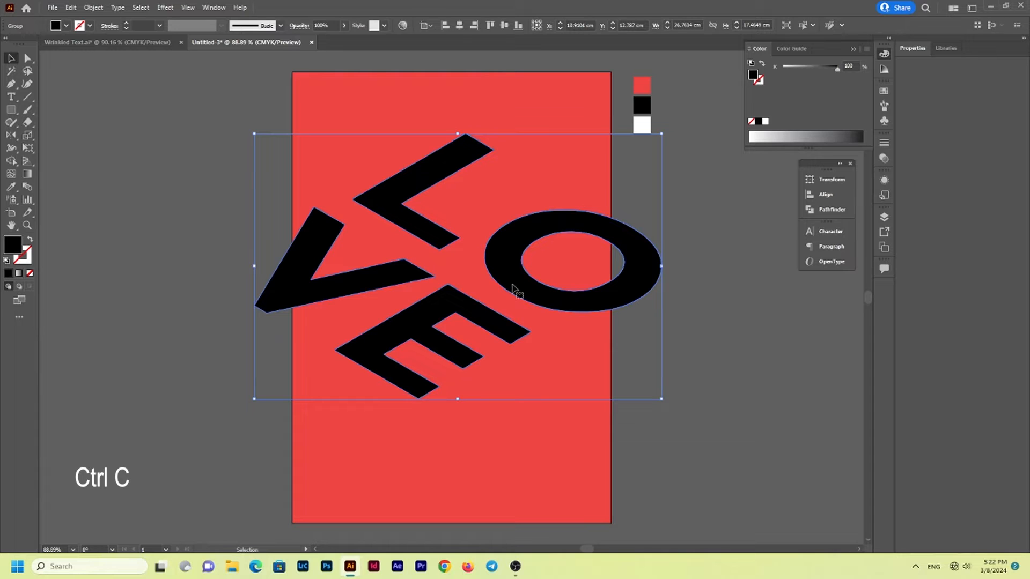
pyautogui.hotkey('ctrl', 'f')
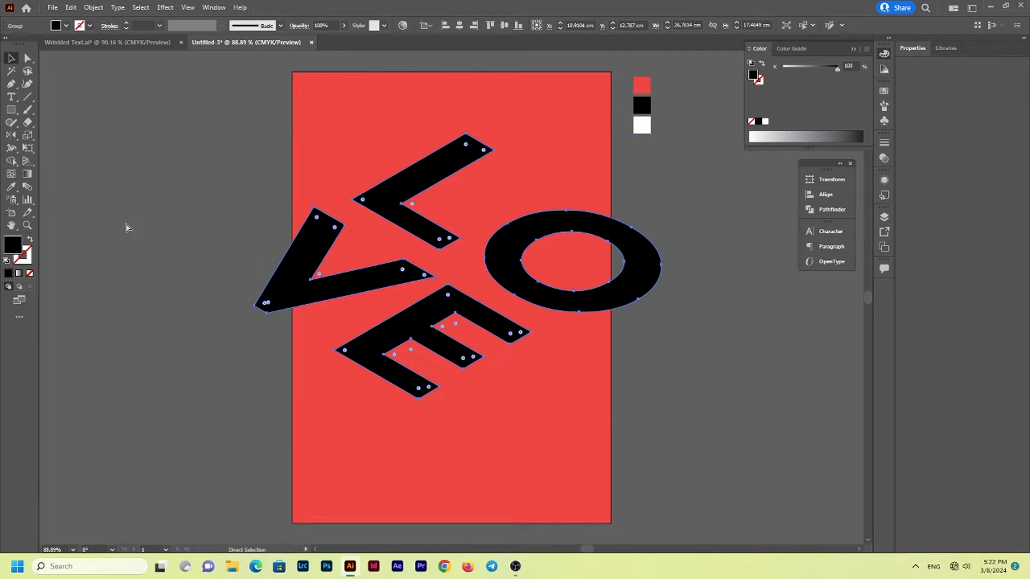
pyautogui.click(122, 216)
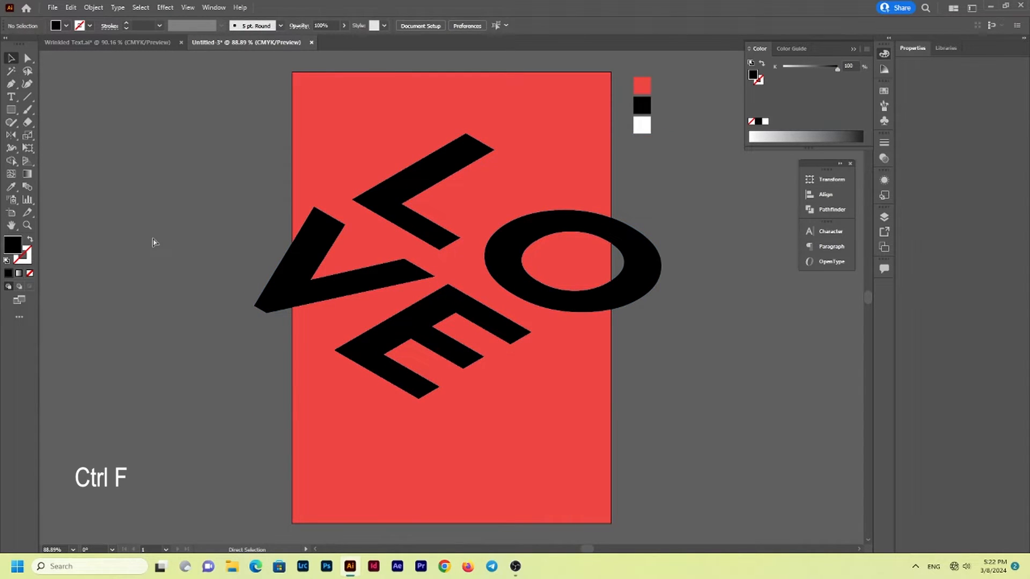
pyautogui.hotkey('ctrl', 'f')
pyautogui.press('i')
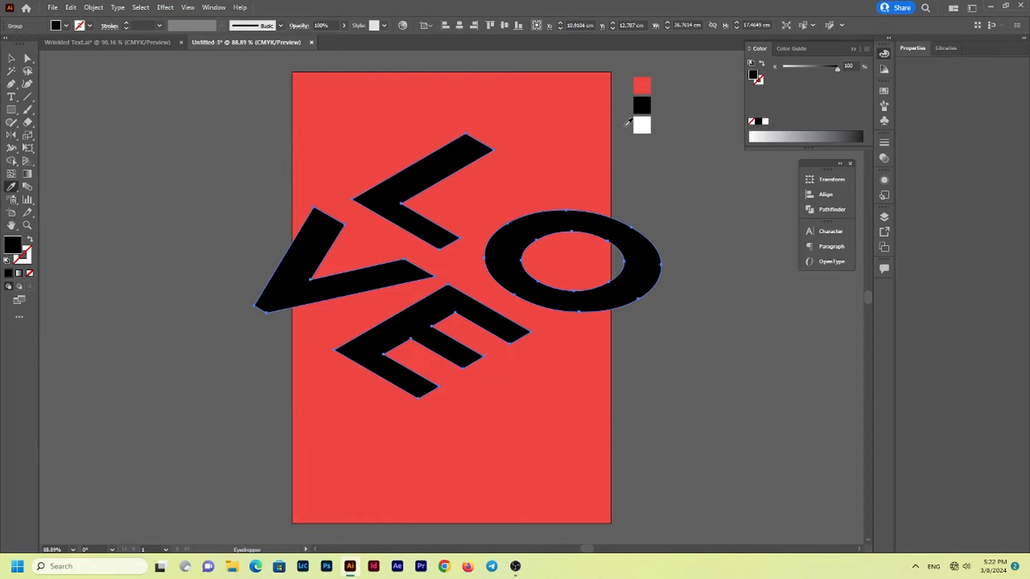
pyautogui.click(639, 129)
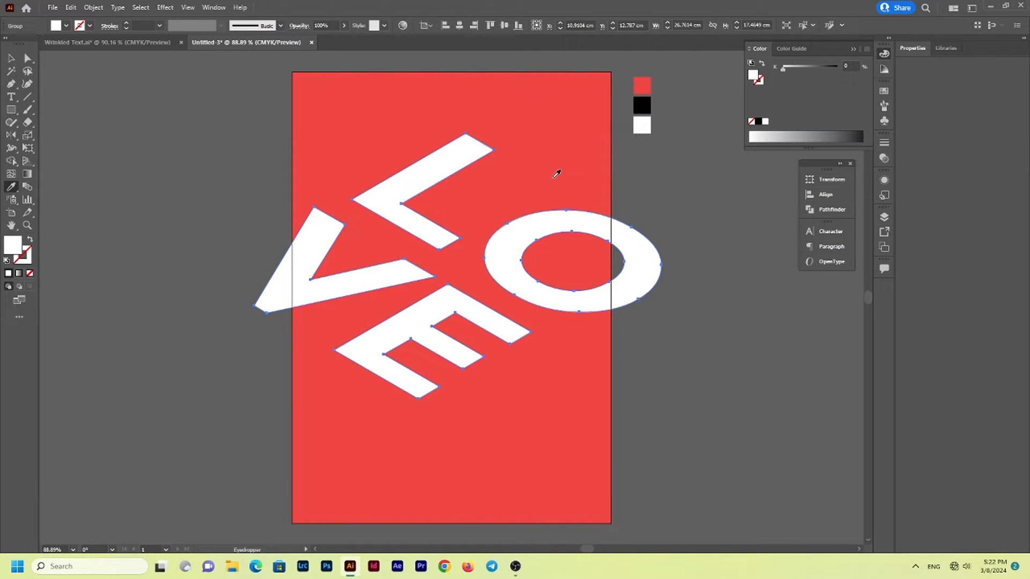
pyautogui.press('v')
# Ungroup the white lettering repeatedly until the L, O, V and E can each be selected separately
pyautogui.rightClick(538, 222)
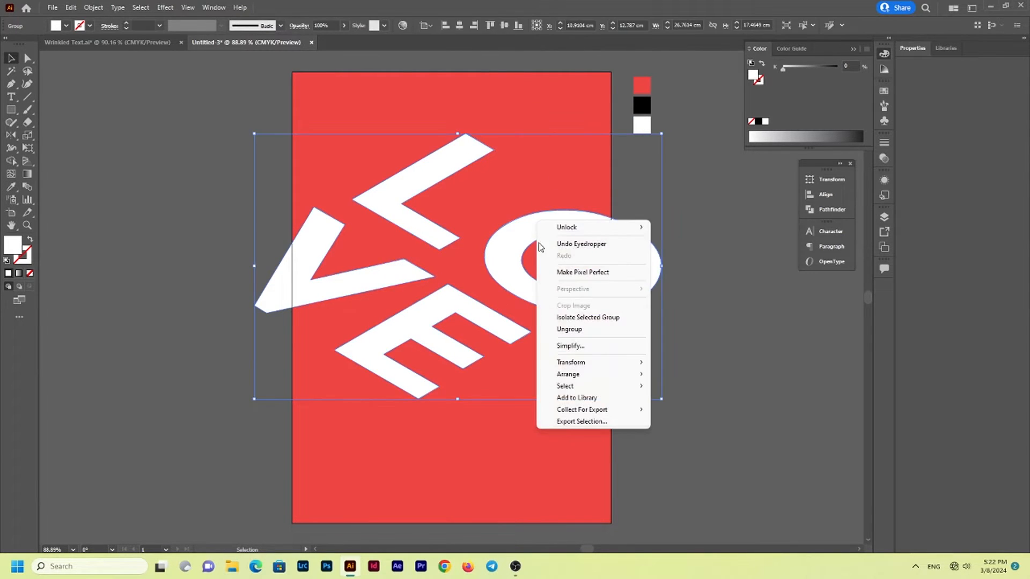
pyautogui.click(569, 329)
pyautogui.click(561, 368)
pyautogui.click(569, 302)
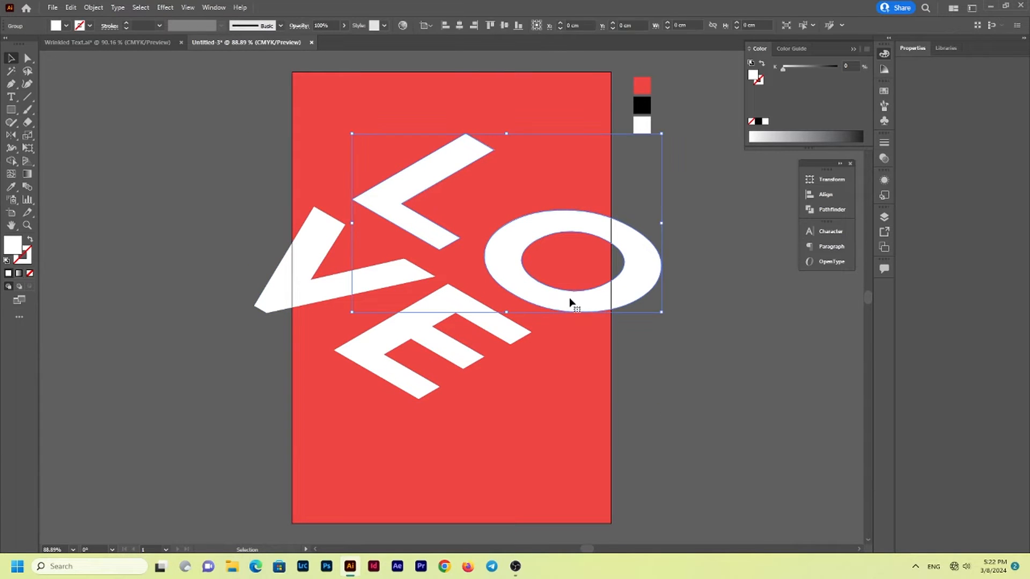
pyautogui.click(484, 211)
pyautogui.moveTo(504, 236); pyautogui.dragTo(529, 216)
pyautogui.hotkey('ctrl', 'z')
pyautogui.rightClick(503, 273)
pyautogui.click(530, 383)
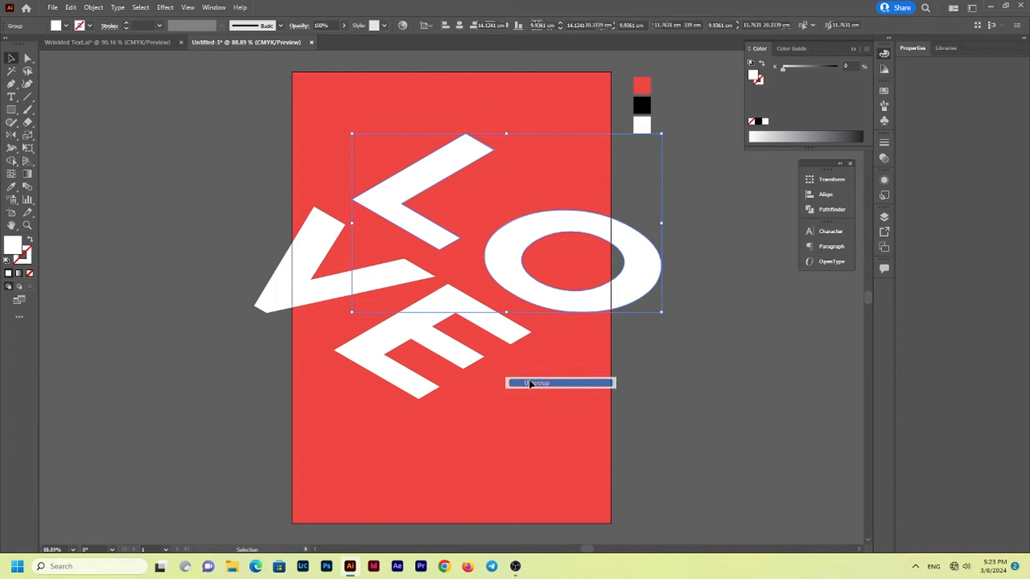
pyautogui.click(460, 356)
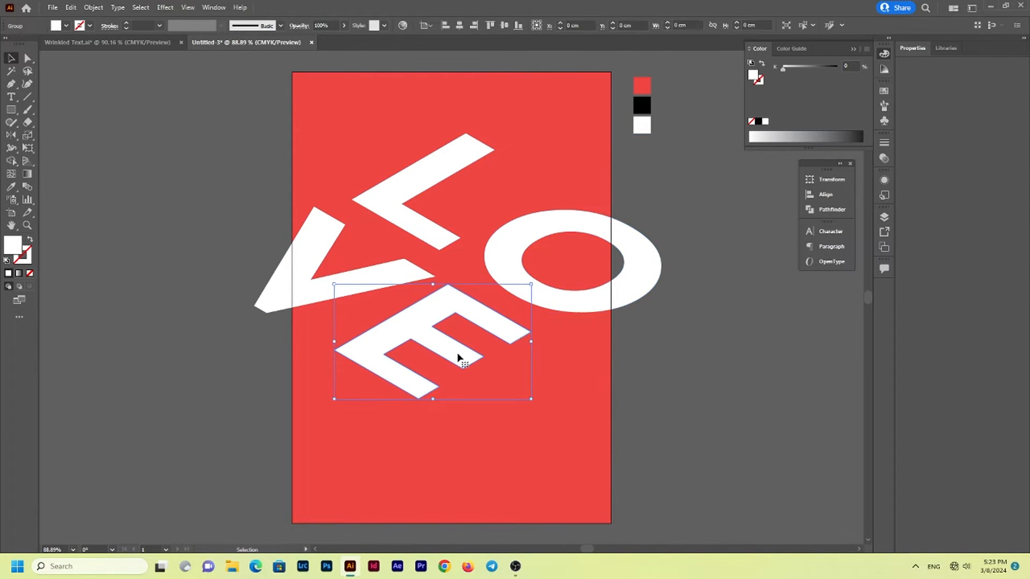
pyautogui.click(274, 288)
pyautogui.click(498, 223)
pyautogui.click(436, 205)
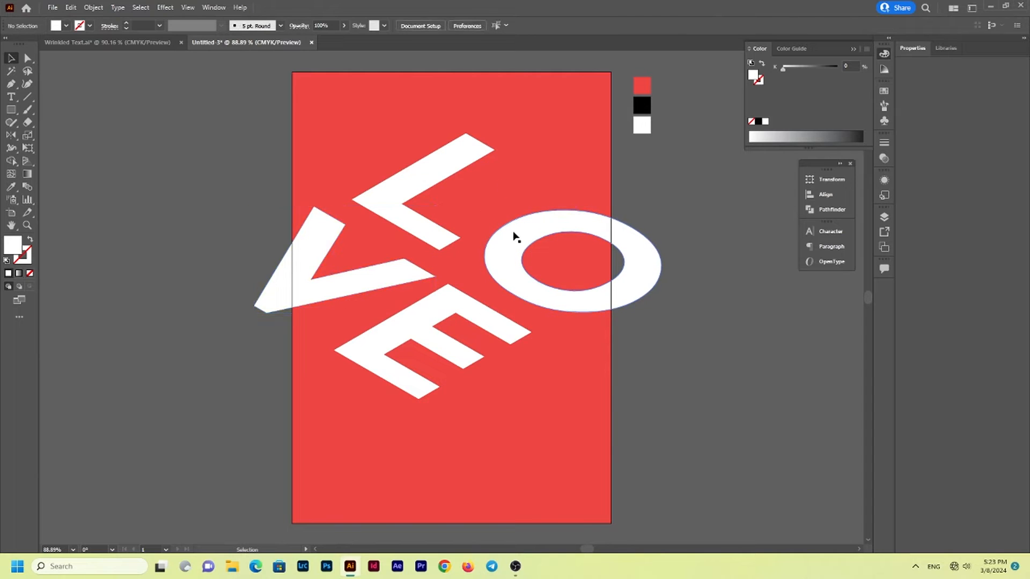
# Apply an envelope distort mesh with 4 rows and 4 columns to the white O
pyautogui.click(514, 236)
pyautogui.click(93, 6)
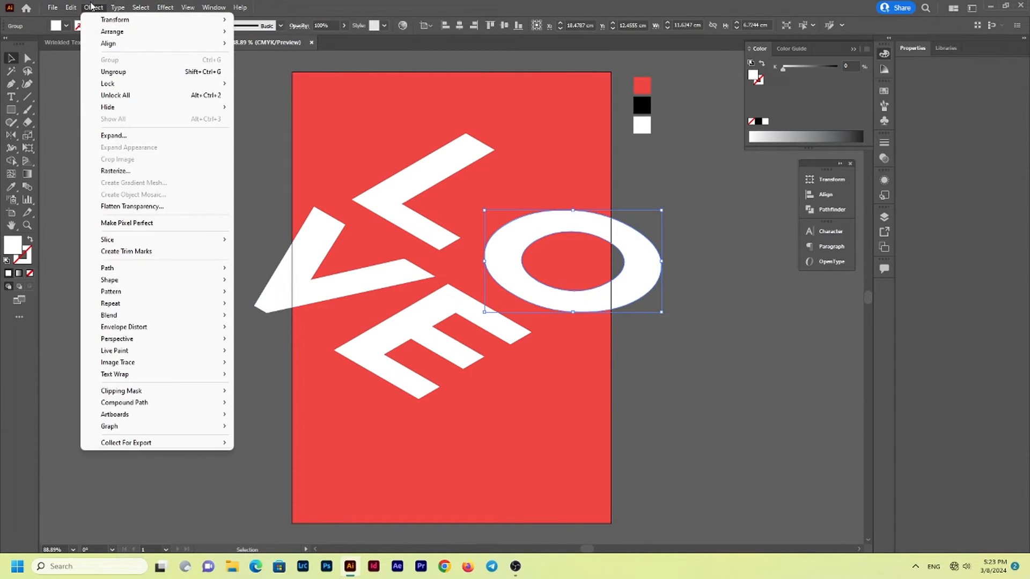
pyautogui.moveTo(139, 332)
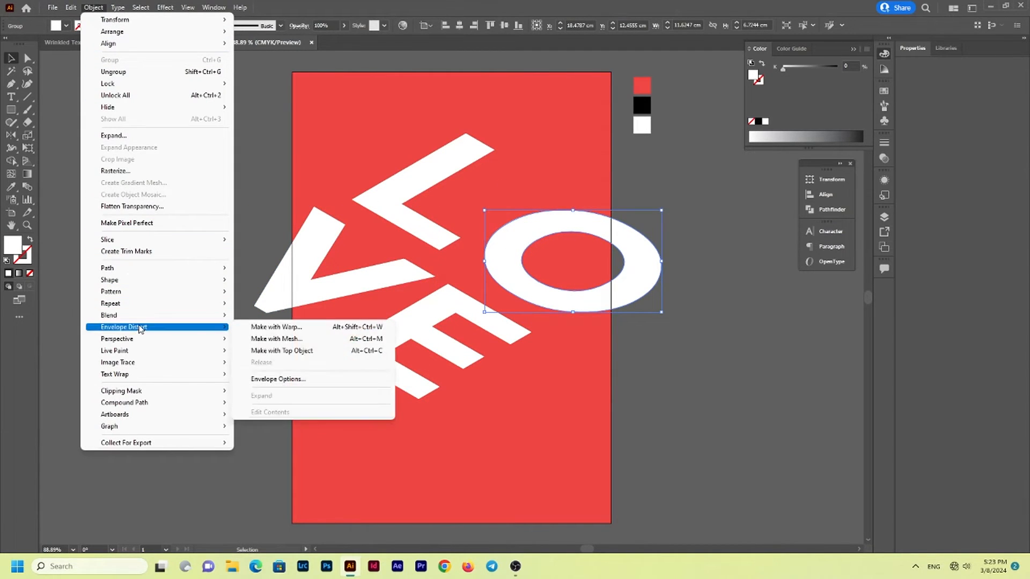
pyautogui.click(281, 339)
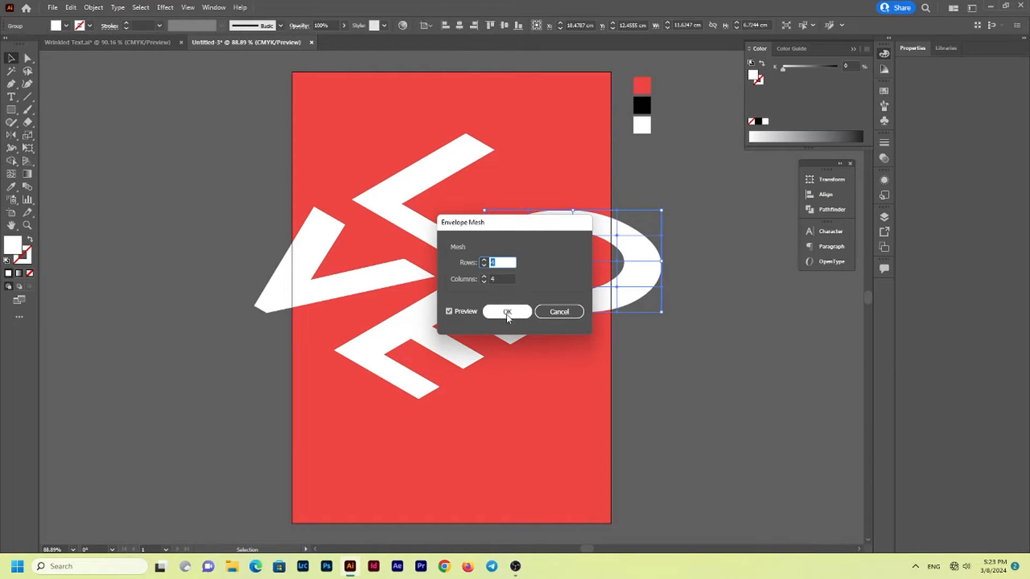
pyautogui.click(506, 313)
pyautogui.click(610, 354)
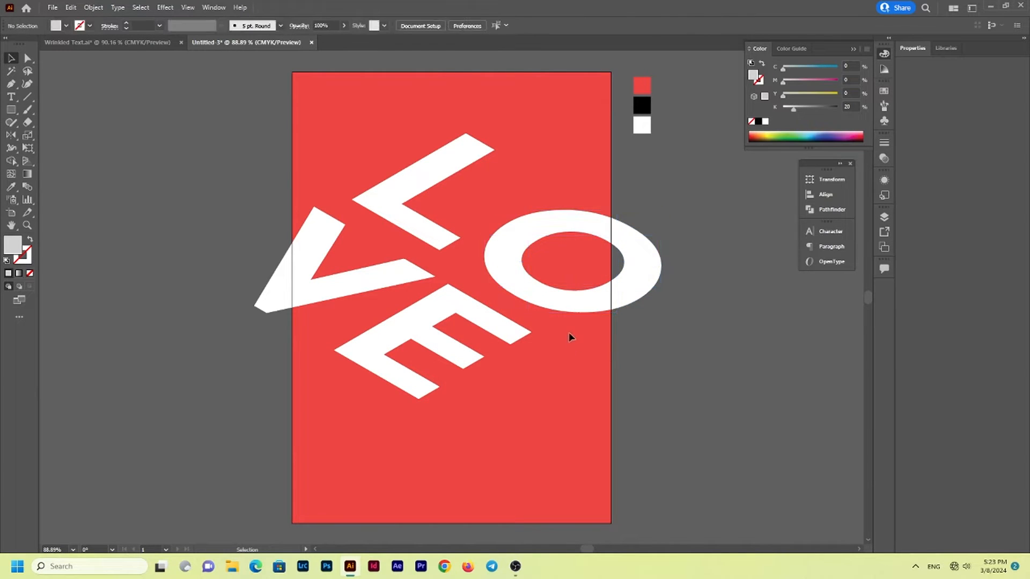
# Bend the white O by raising its lower and upper centre mesh points, and shift the letter up about 0.4 cm
pyautogui.press('a')
pyautogui.click(572, 311)
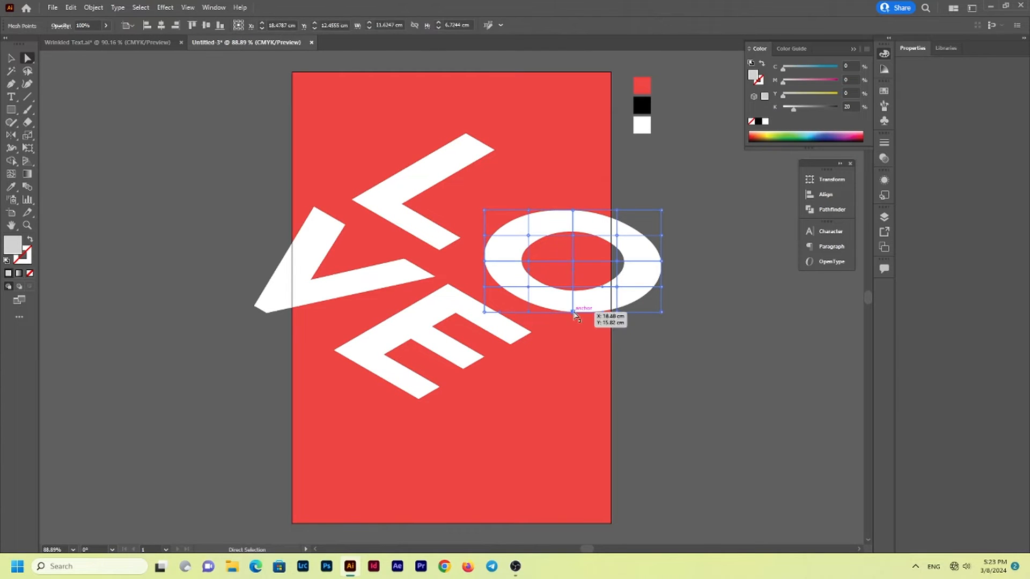
pyautogui.moveTo(573, 303)
pyautogui.mouseDown()
pyautogui.moveTo(572, 273)
pyautogui.moveTo(574, 302)
pyautogui.moveTo(574, 292)
pyautogui.mouseUp()
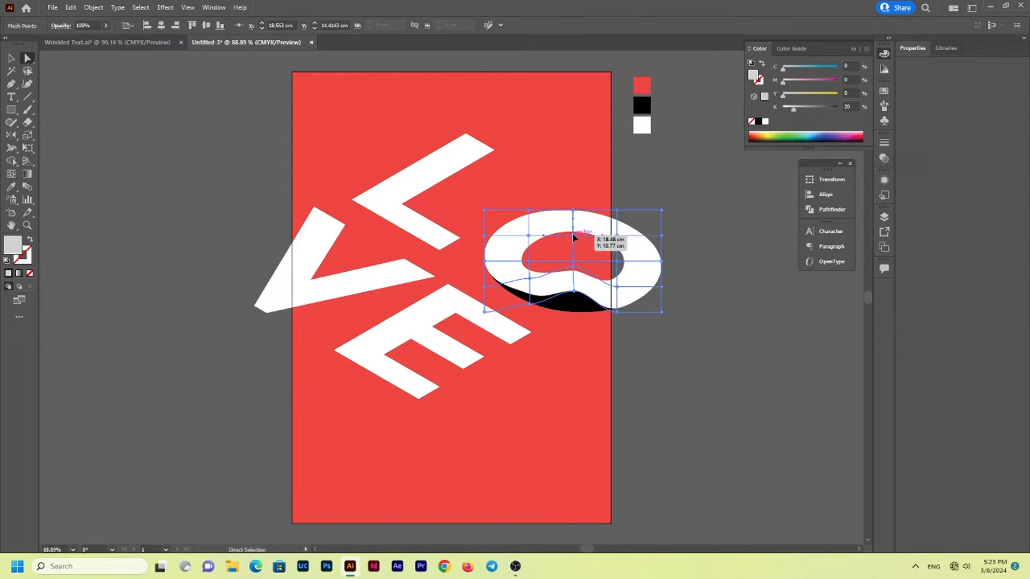
pyautogui.moveTo(571, 232)
pyautogui.mouseDown()
pyautogui.moveTo(573, 200)
pyautogui.moveTo(572, 225)
pyautogui.mouseUp()
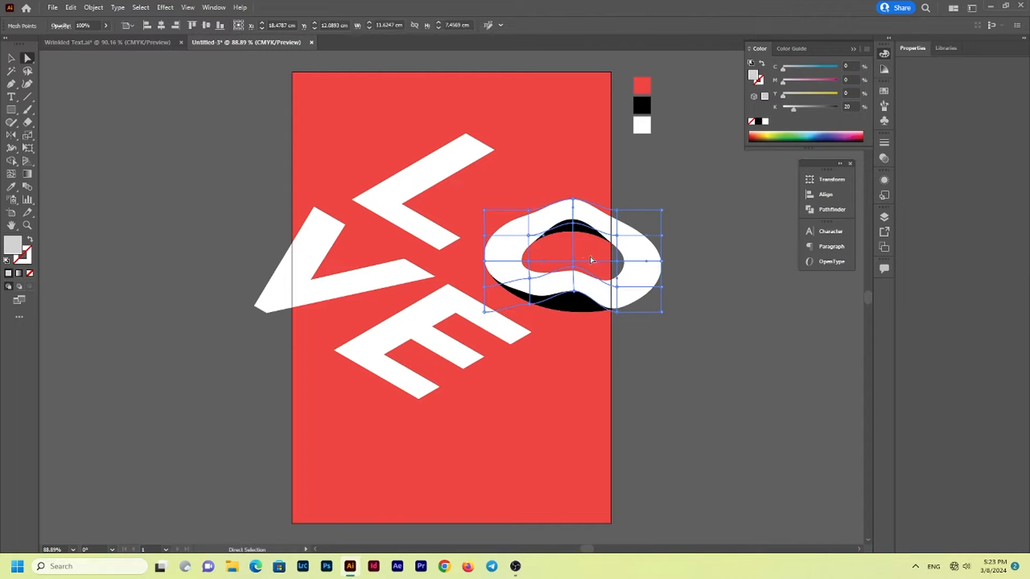
pyautogui.press('v')
pyautogui.click(556, 373)
pyautogui.click(578, 294)
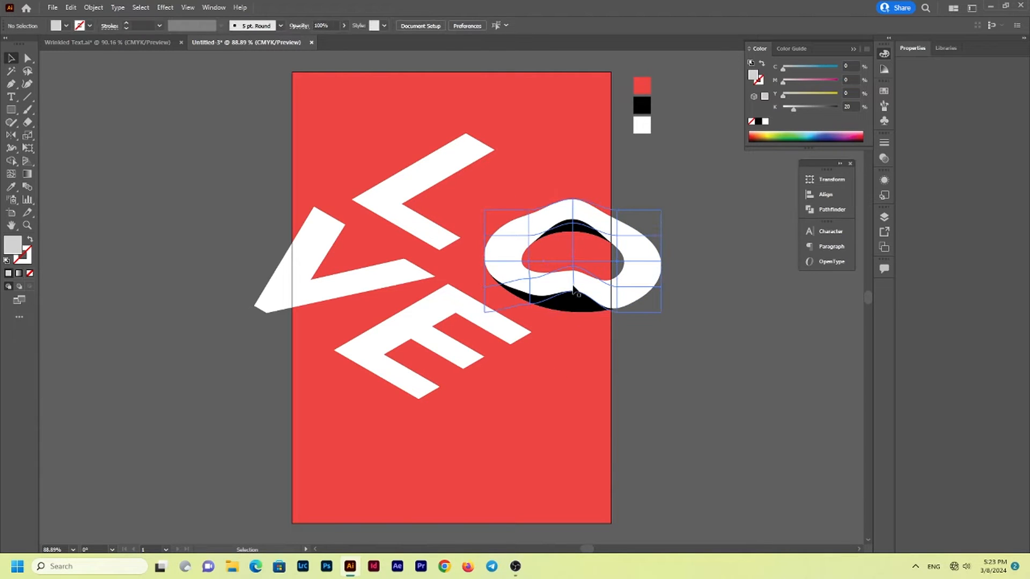
pyautogui.moveTo(578, 294); pyautogui.dragTo(578, 288)
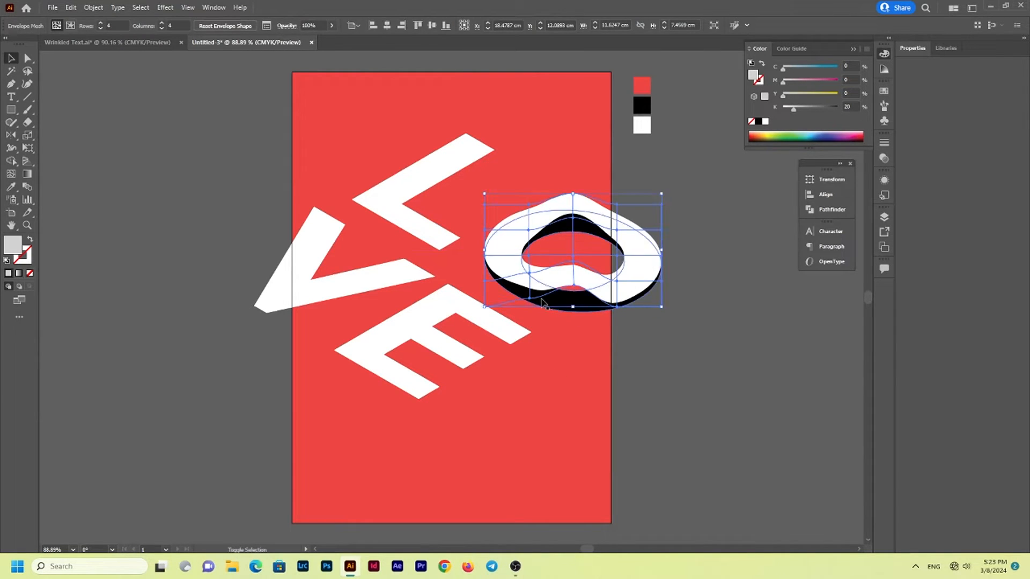
# Fine-tune the white O's mesh points on its left side and lower centre to smooth the wrinkle
pyautogui.click(468, 273)
pyautogui.click(524, 276)
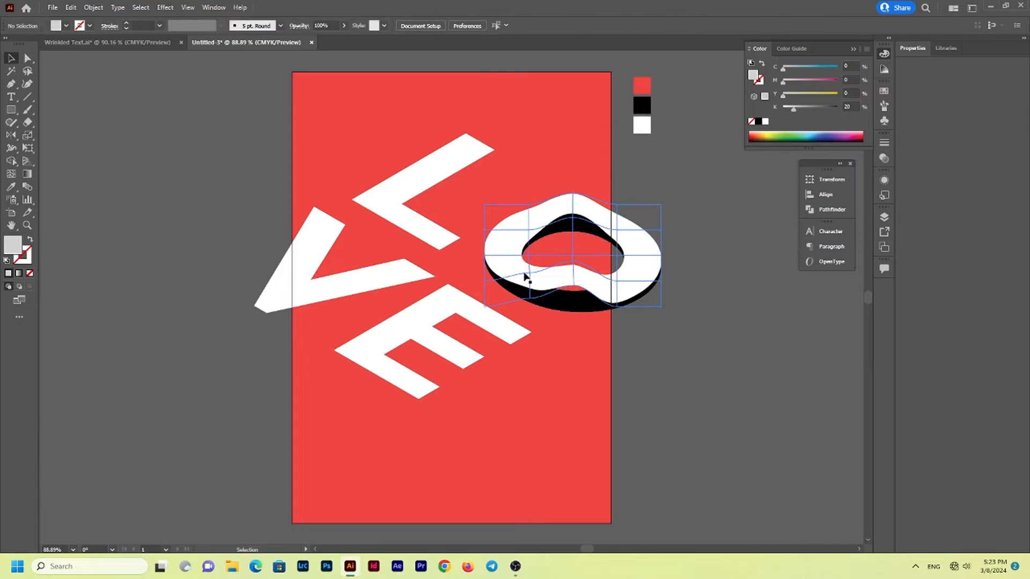
pyautogui.press('a')
pyautogui.moveTo(501, 265); pyautogui.dragTo(499, 266)
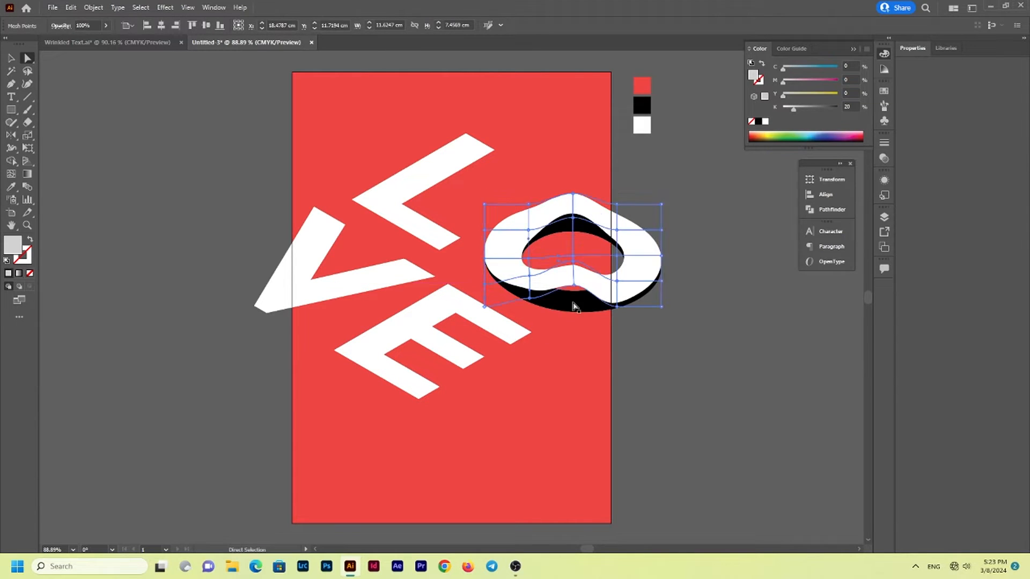
pyautogui.moveTo(575, 288); pyautogui.dragTo(573, 294)
pyautogui.press('v')
pyautogui.click(568, 347)
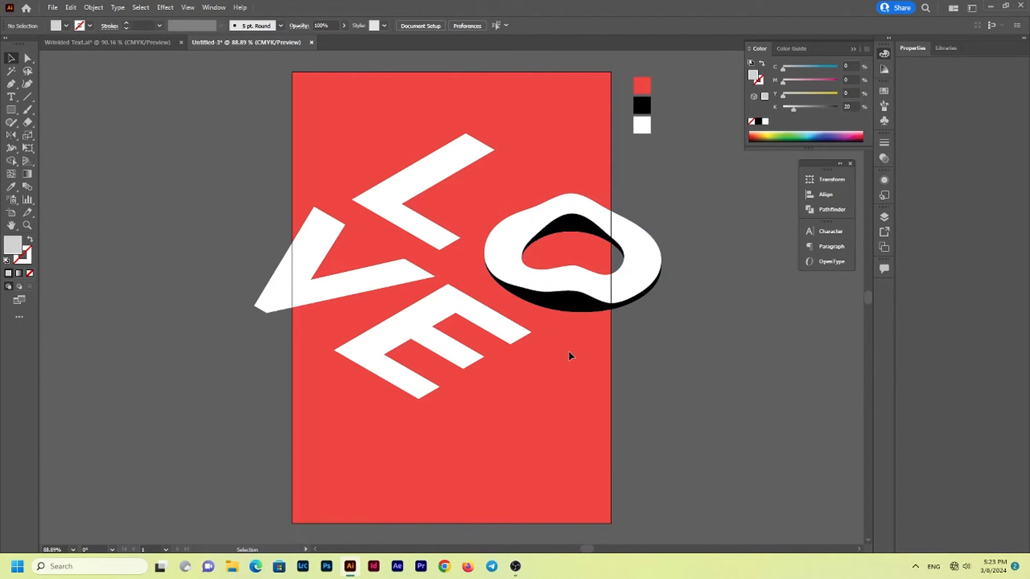
# Apply an envelope distort mesh with 4 rows and 4 columns to the white L
pyautogui.click(418, 226)
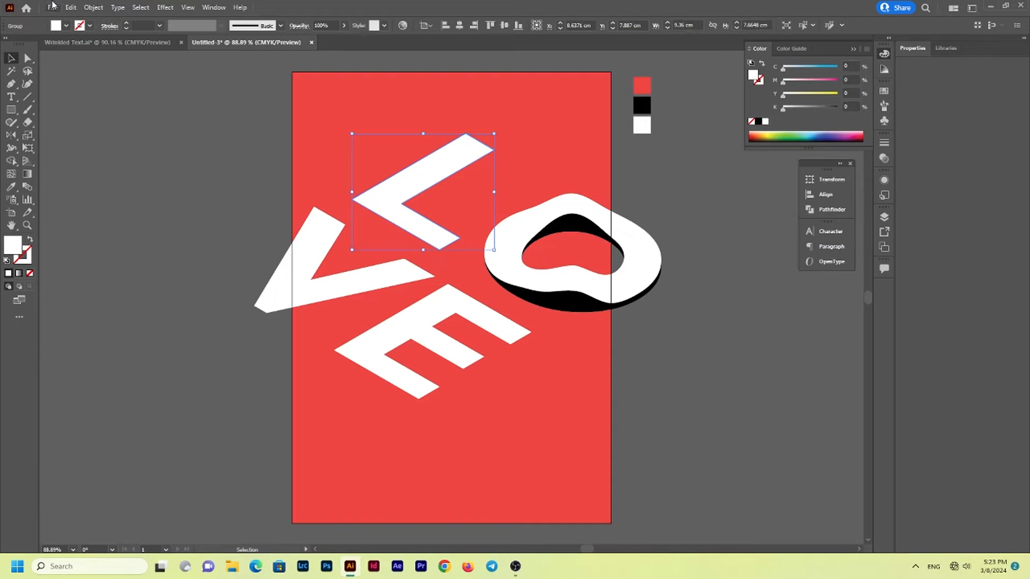
pyautogui.click(90, 7)
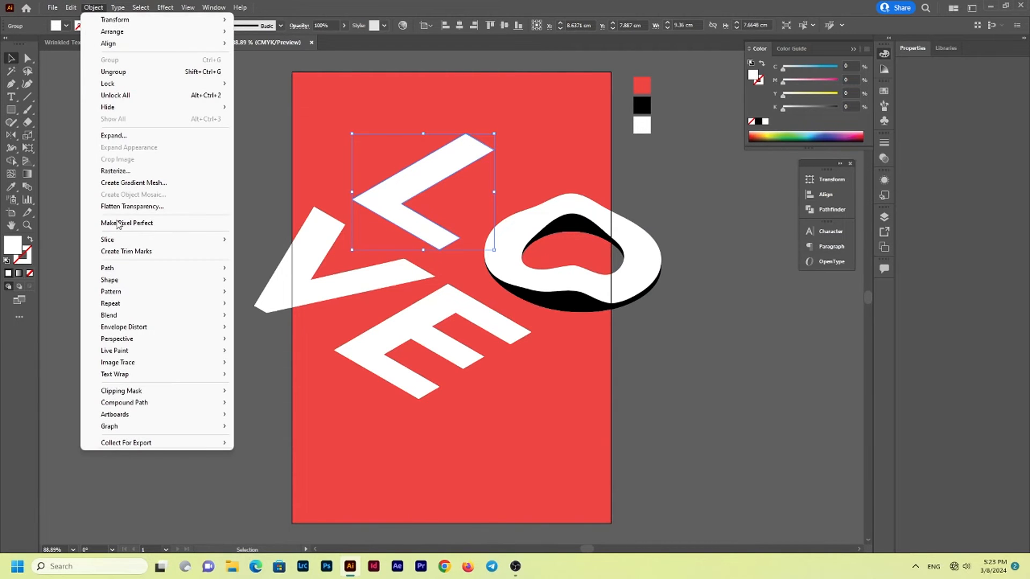
pyautogui.moveTo(133, 327)
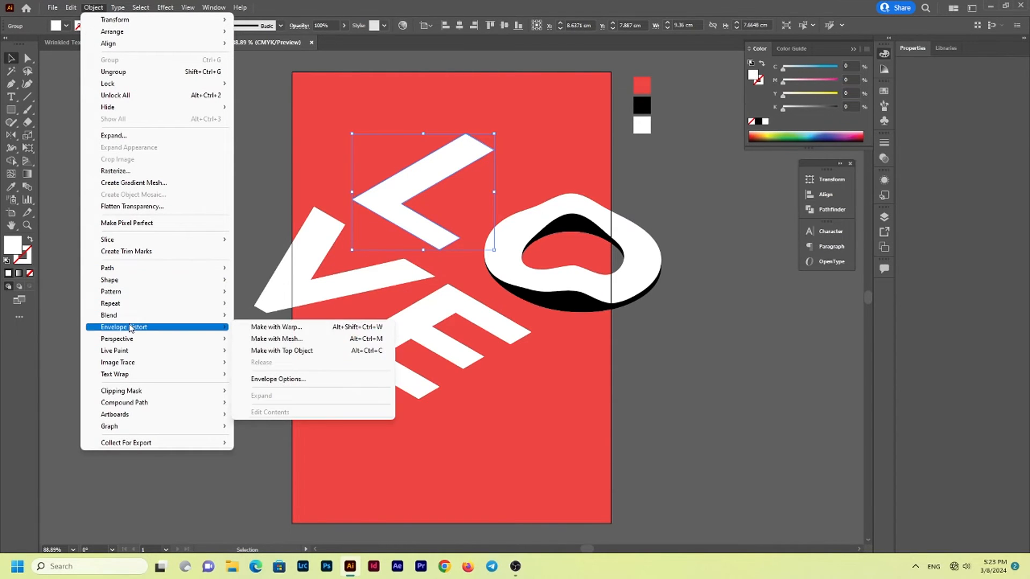
pyautogui.click(261, 339)
pyautogui.click(505, 310)
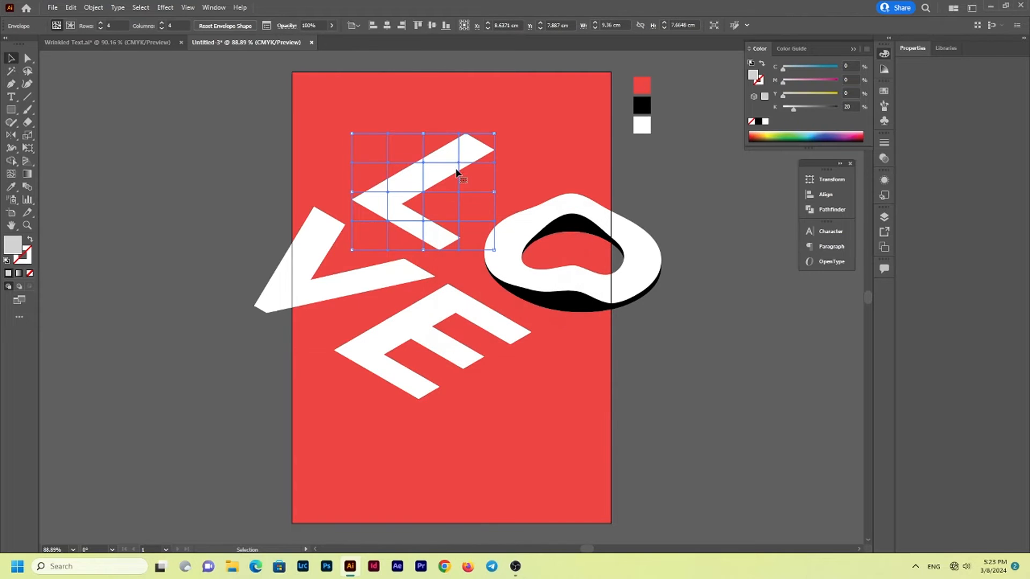
# Wrinkle the white L by moving mesh points along both arms, and nudge it up slightly over its black copy
pyautogui.press('a')
pyautogui.moveTo(459, 162); pyautogui.dragTo(459, 160)
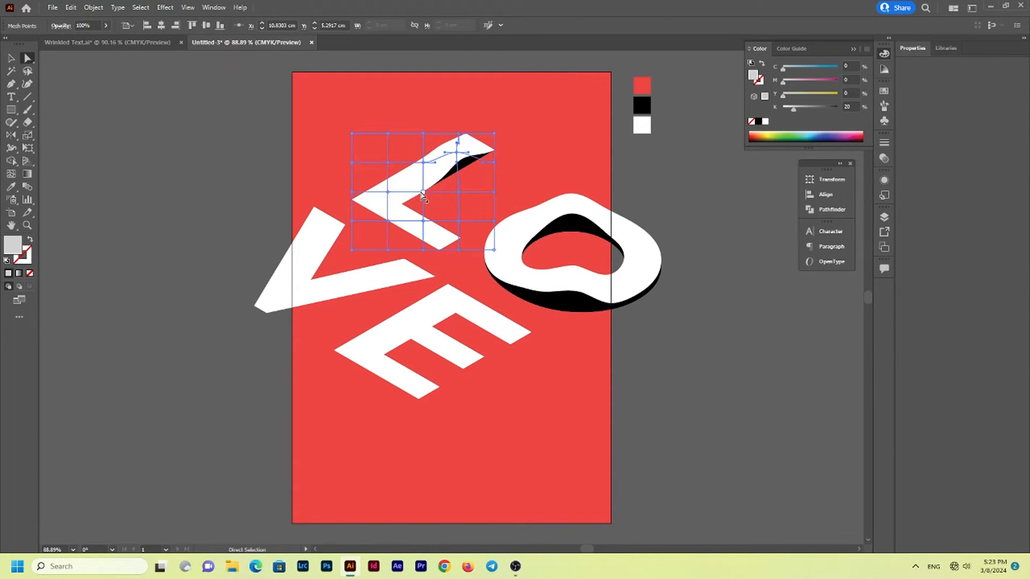
pyautogui.moveTo(424, 197); pyautogui.dragTo(458, 205)
pyautogui.moveTo(388, 221); pyautogui.dragTo(422, 216)
pyautogui.click(354, 195)
pyautogui.press('Up')
pyautogui.press('Up')
pyautogui.press('Up')
pyautogui.press('Up')
pyautogui.press('Up')
pyautogui.press('Up')
pyautogui.press('Up')
pyautogui.press('v')
pyautogui.click(320, 187)
# Apply an envelope distort mesh with 4 rows and 4 columns to the white V
pyautogui.click(312, 237)
pyautogui.click(94, 7)
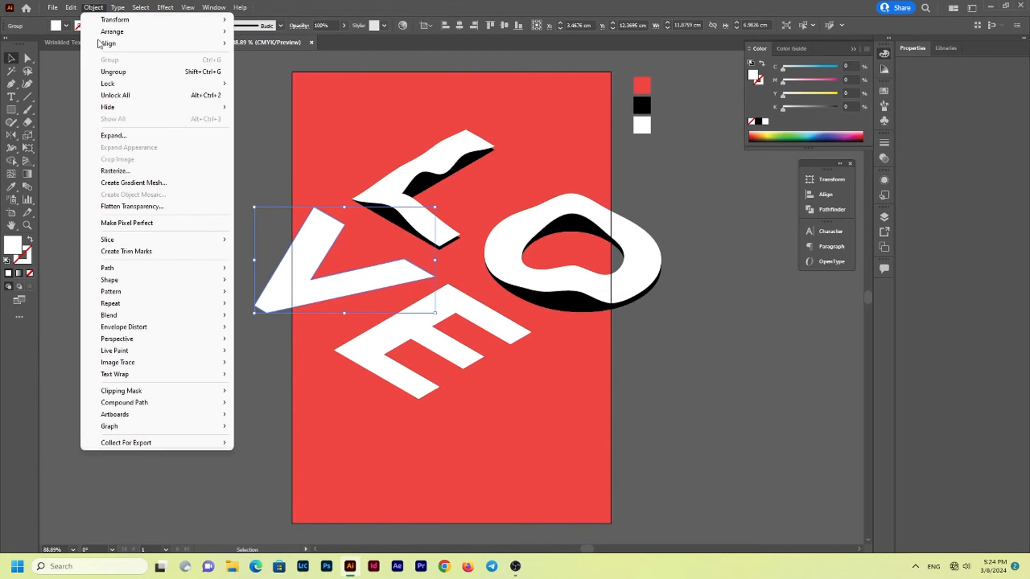
pyautogui.moveTo(124, 328)
pyautogui.click(263, 339)
pyautogui.click(517, 315)
# Wrinkle the white V by moving mesh points along its lower arm, exposing the black copy as a shadow
pyautogui.press('a')
pyautogui.moveTo(345, 287); pyautogui.dragTo(344, 272)
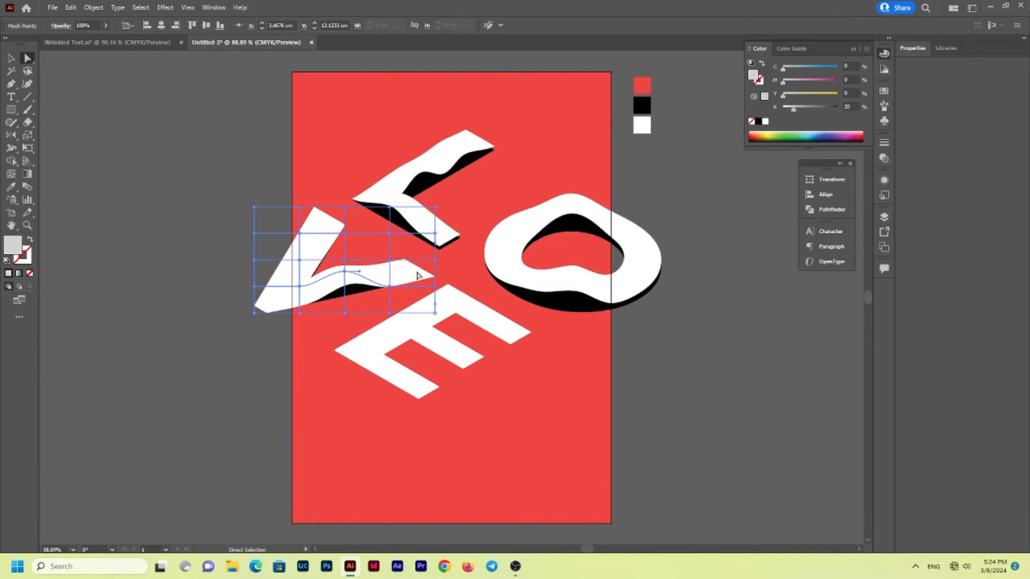
pyautogui.moveTo(420, 274); pyautogui.dragTo(388, 287)
pyautogui.hotkey('ctrl', 'space')
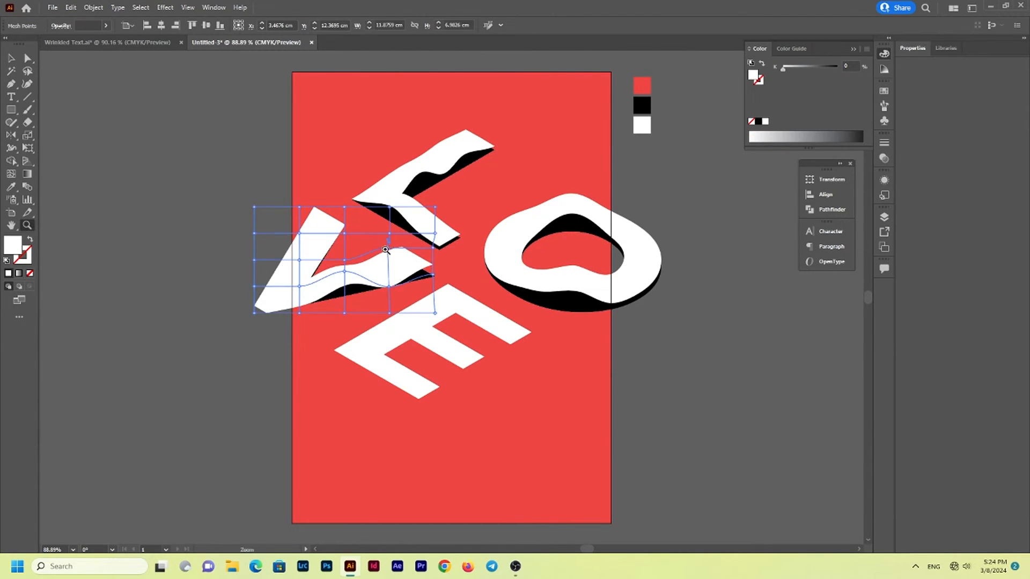
pyautogui.moveTo(376, 246); pyautogui.dragTo(427, 248)
pyautogui.moveTo(403, 241); pyautogui.dragTo(408, 262)
pyautogui.hotkey('ctrl', 'space')
pyautogui.moveTo(397, 286); pyautogui.dragTo(365, 286)
pyautogui.moveTo(321, 317); pyautogui.dragTo(321, 311)
pyautogui.press('v')
# Apply an envelope distort mesh with 4 rows and 4 columns to the white E
pyautogui.click(387, 401)
pyautogui.click(94, 8)
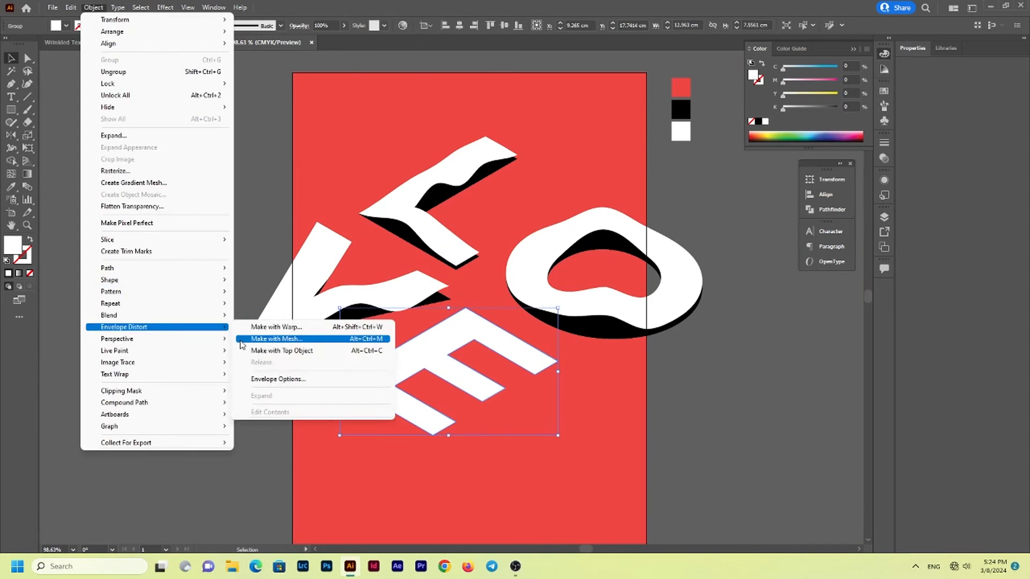
pyautogui.click(240, 339)
pyautogui.click(517, 315)
# Wrinkle the white E by raising mesh points along all three arms so the black copy shows beneath them
pyautogui.press('a')
pyautogui.moveTo(503, 340); pyautogui.dragTo(503, 329)
pyautogui.moveTo(448, 375); pyautogui.dragTo(448, 358)
pyautogui.moveTo(395, 405); pyautogui.dragTo(382, 382)
pyautogui.moveTo(438, 429); pyautogui.dragTo(449, 426)
pyautogui.click(449, 432)
pyautogui.moveTo(503, 405); pyautogui.dragTo(503, 400)
pyautogui.moveTo(540, 370); pyautogui.dragTo(540, 367)
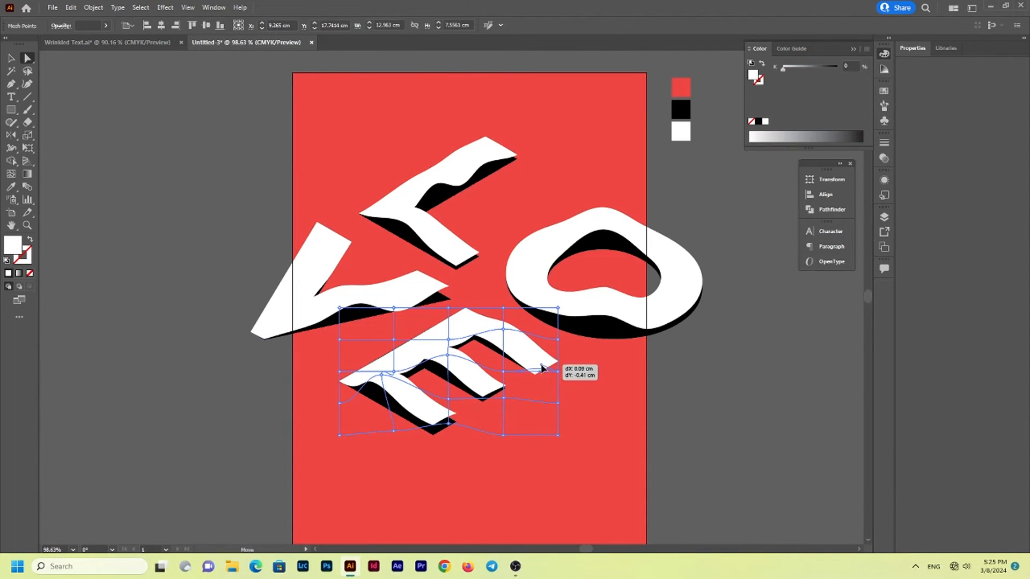
pyautogui.press('v')
pyautogui.click(598, 417)
pyautogui.hotkey('ctrl', 'space')
pyautogui.moveTo(598, 416); pyautogui.dragTo(572, 416)
pyautogui.moveTo(428, 393); pyautogui.dragTo(379, 381)
pyautogui.press('a')
pyautogui.press('v')
pyautogui.click(308, 421)
pyautogui.press('space')
pyautogui.moveTo(433, 454); pyautogui.dragTo(347, 421)
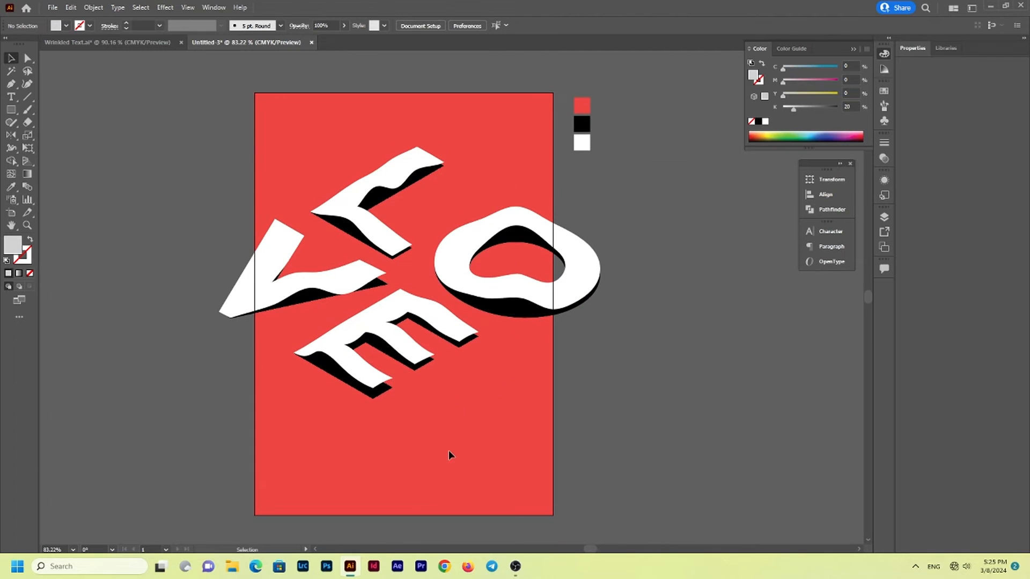
# Add the text POSTER near the poster's upper-left corner in Gill Sans MT Bold with automatic leading
pyautogui.press('z')
pyautogui.moveTo(298, 116); pyautogui.dragTo(381, 147)
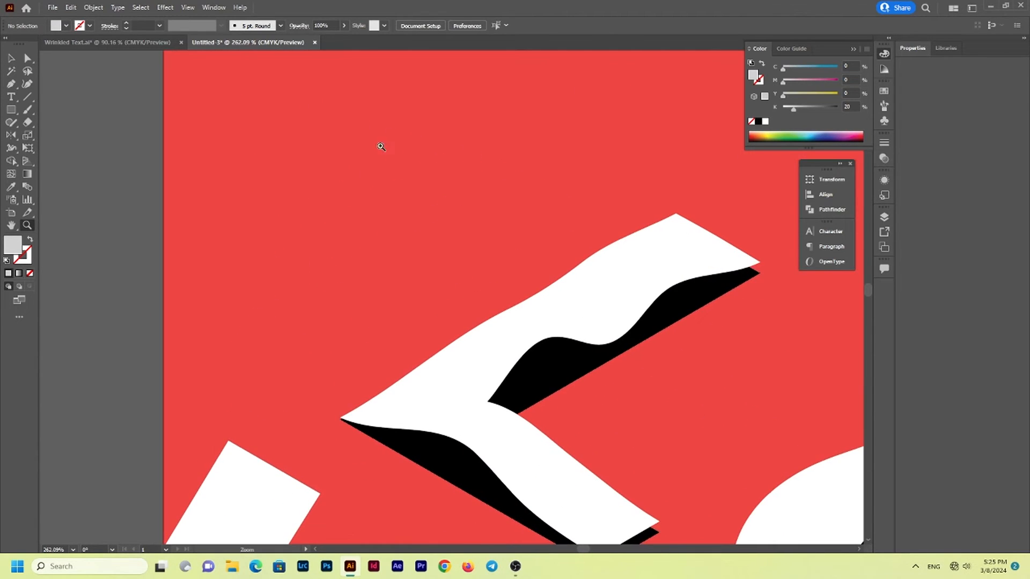
pyautogui.click(10, 97)
pyautogui.click(826, 231)
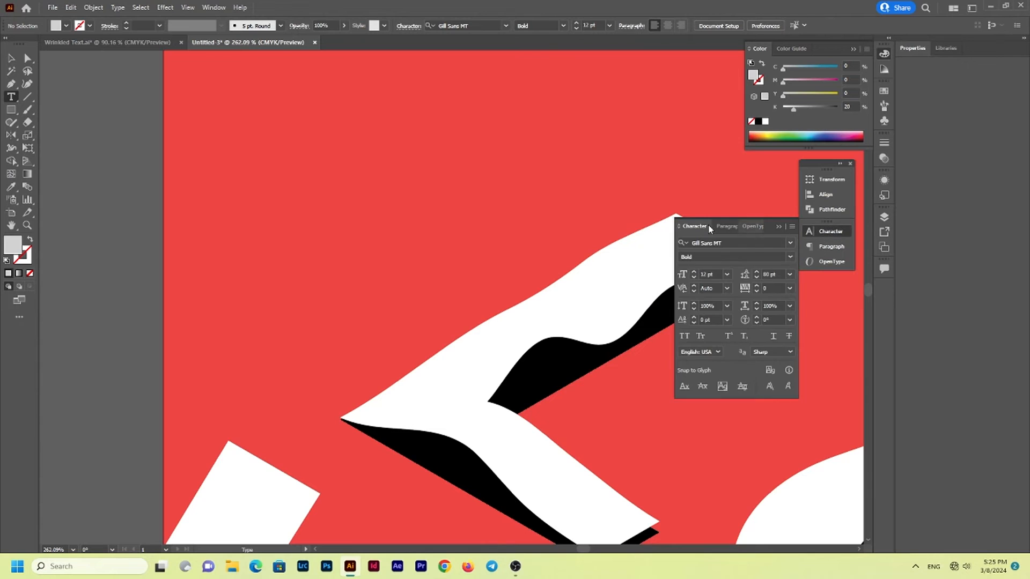
pyautogui.click(789, 274)
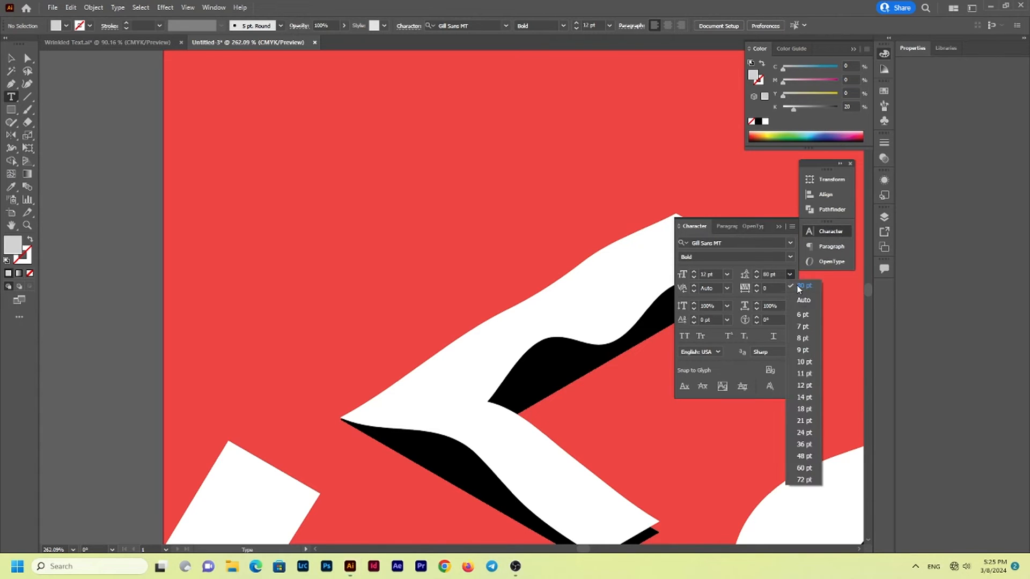
pyautogui.click(226, 87)
pyautogui.scroll(3, 290, 169)
pyautogui.write('P')
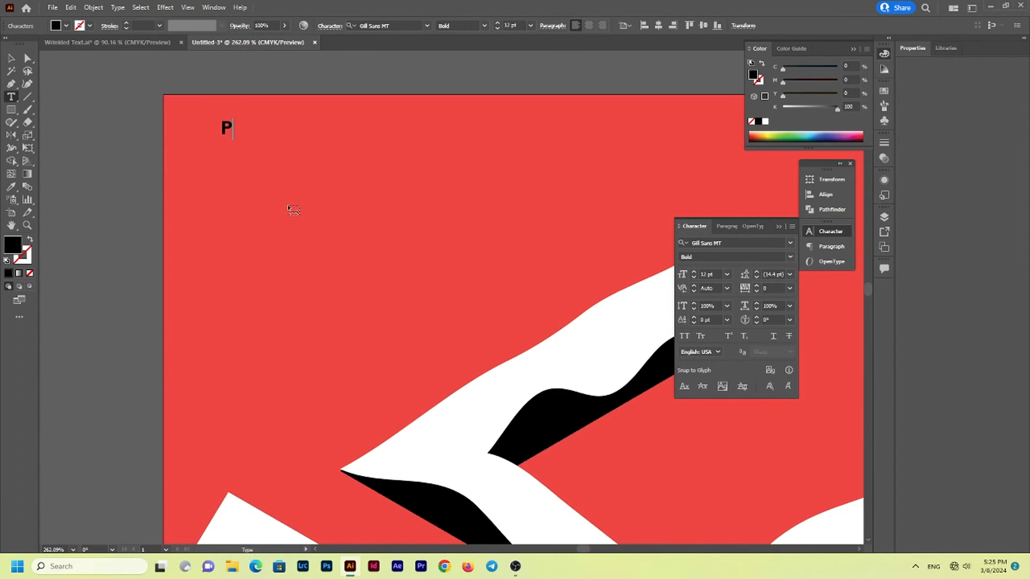
pyautogui.write('OSTER')
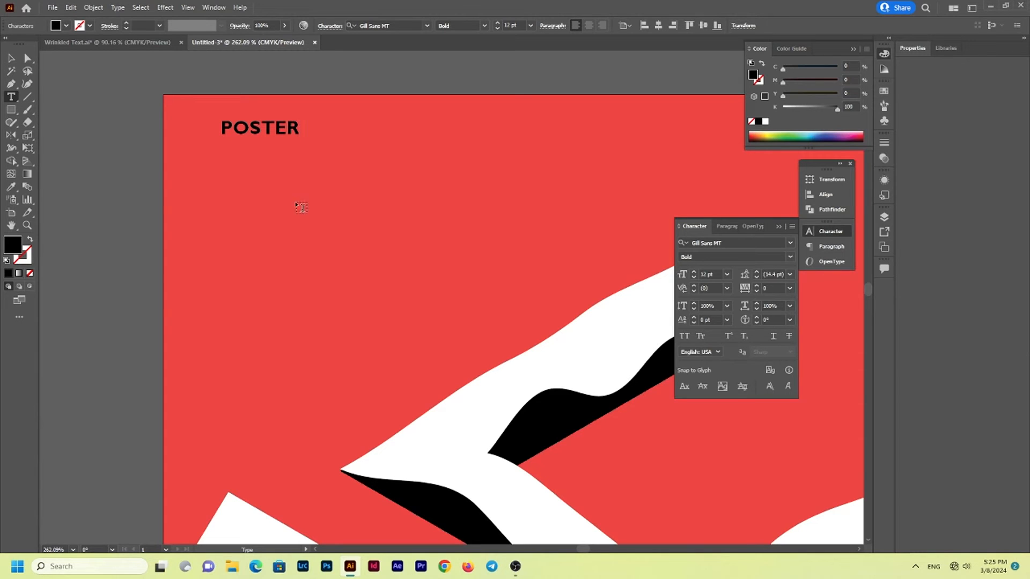
pyautogui.press('Escape')
# Format the POSTER text as 10 pt Regular in white and shift it slightly toward the poster's left edge
pyautogui.click(694, 278)
pyautogui.click(693, 277)
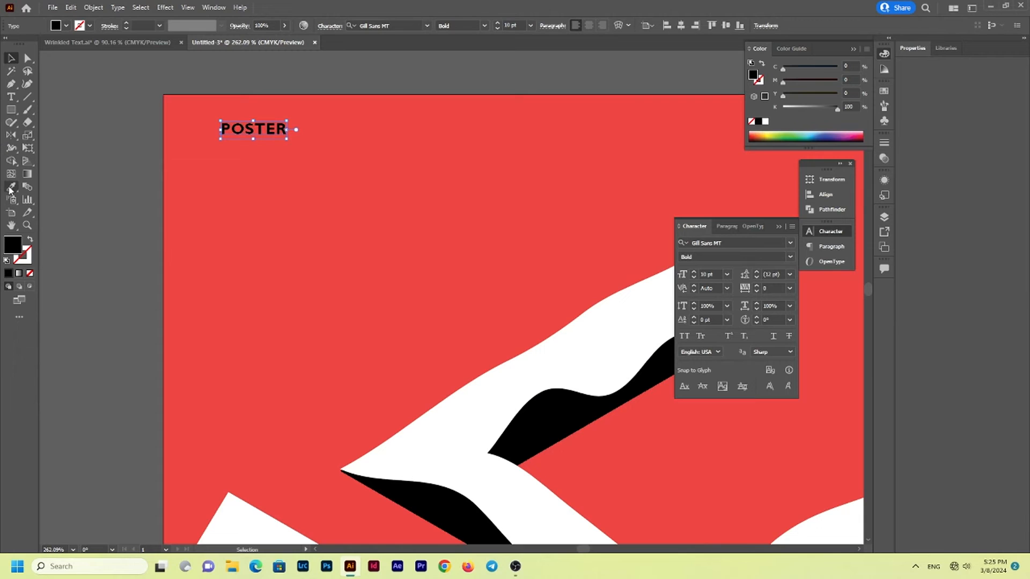
pyautogui.click(766, 122)
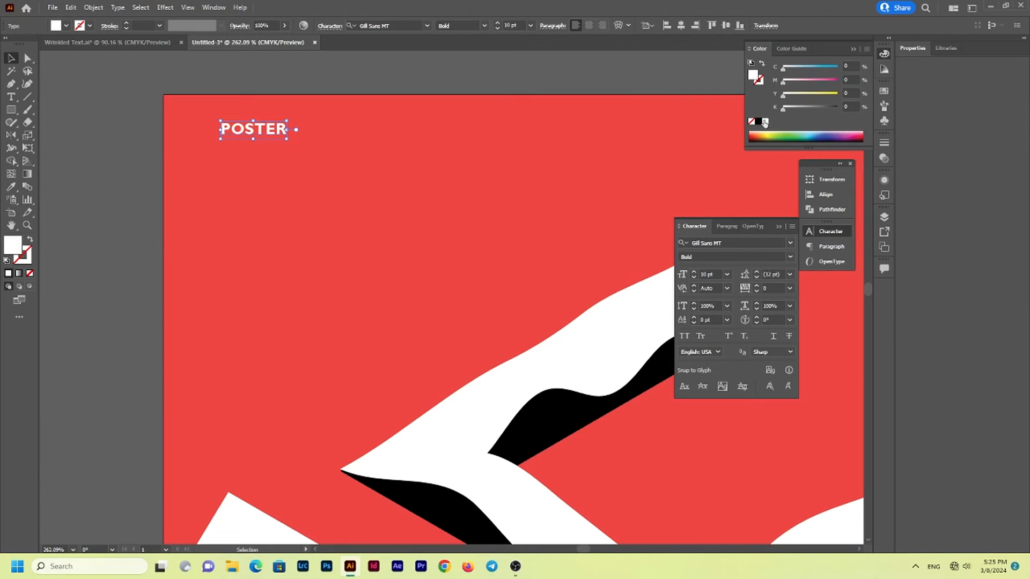
pyautogui.click(828, 231)
pyautogui.moveTo(279, 131); pyautogui.dragTo(266, 139)
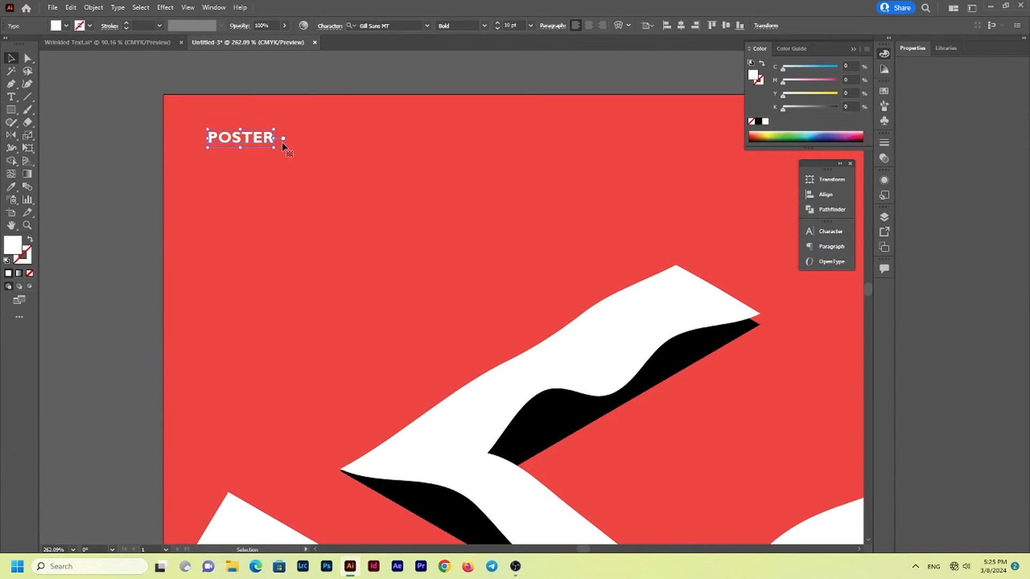
pyautogui.click(821, 234)
pyautogui.click(790, 257)
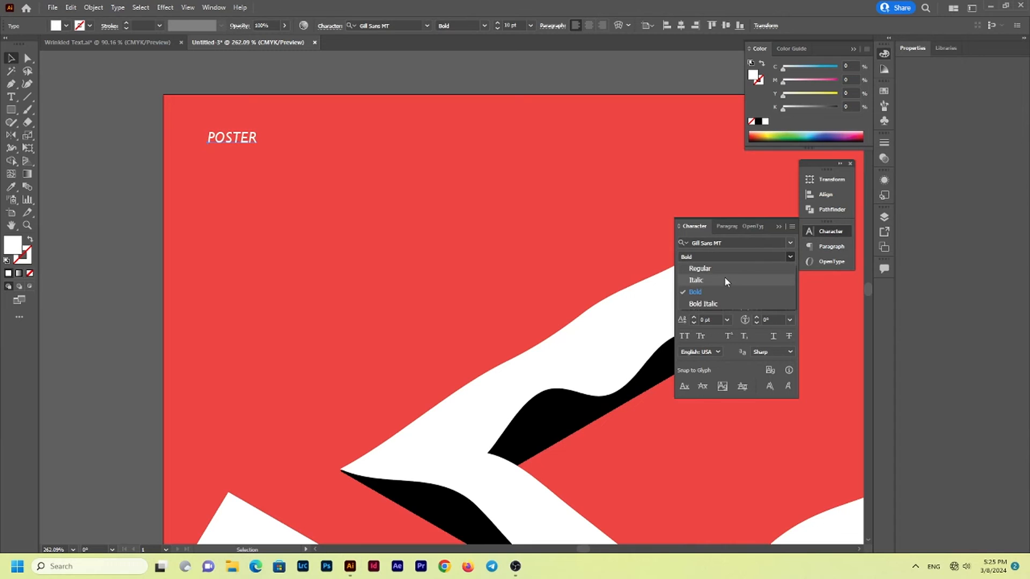
pyautogui.click(720, 271)
pyautogui.click(232, 193)
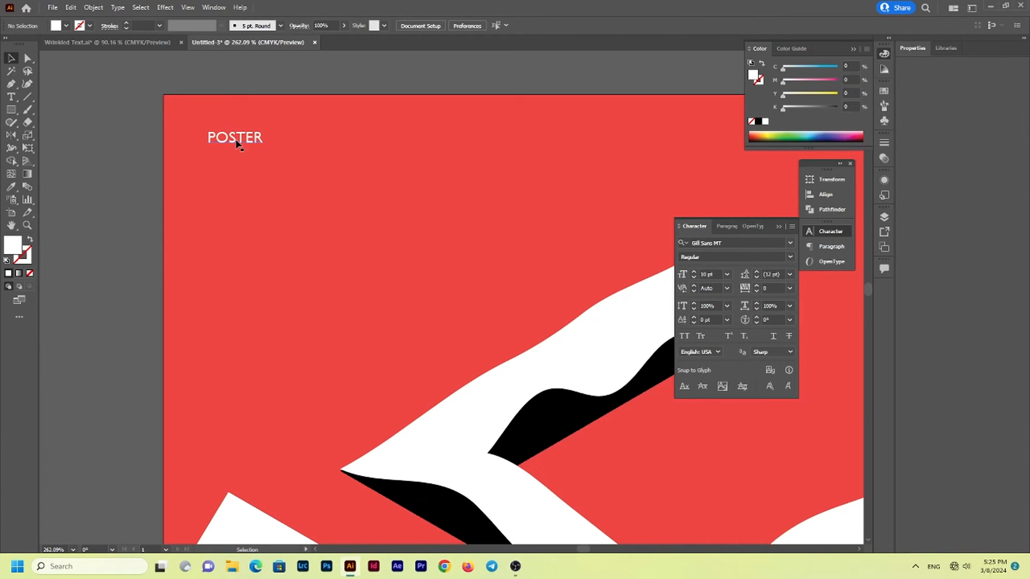
# Draw a white rectangle about 1.29 cm wide directly beneath the POSTER text
pyautogui.click(10, 109)
pyautogui.moveTo(207, 150); pyautogui.dragTo(252, 203)
pyautogui.press('v')
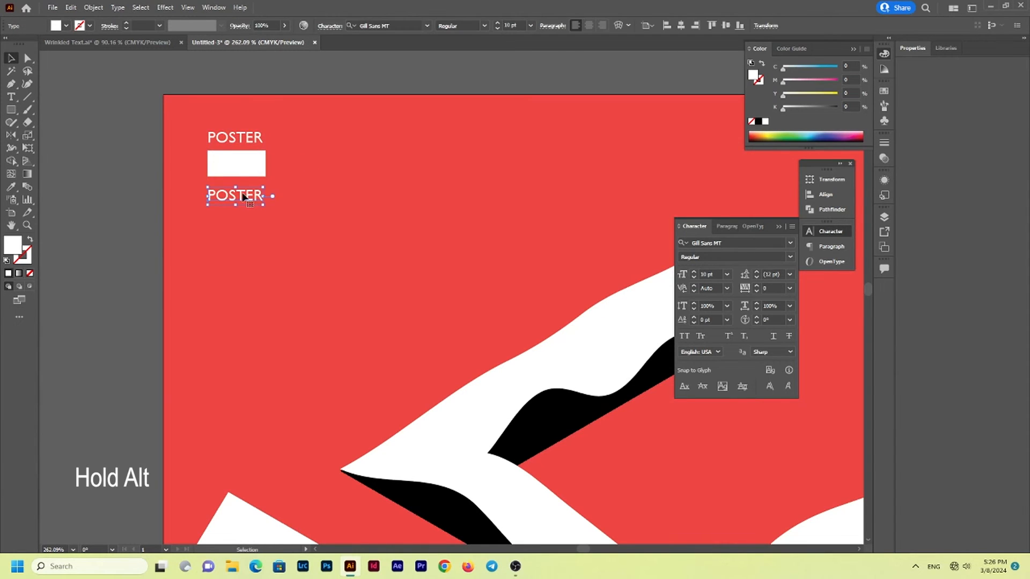
# Duplicate the POSTER text below the white rectangle and change the copy to 006
pyautogui.doubleClick(246, 200)
pyautogui.doubleClick(246, 195)
pyautogui.write('006')
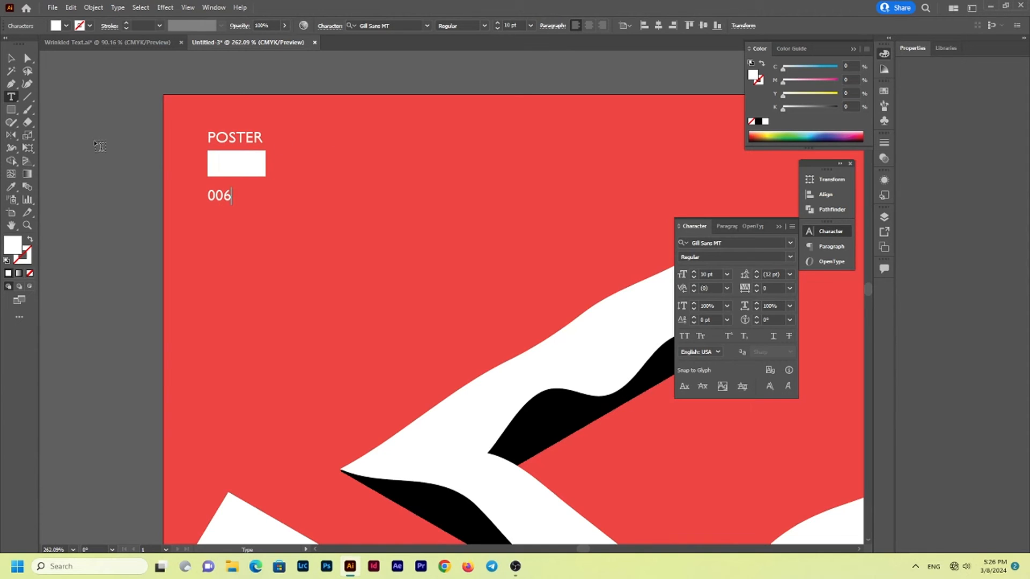
pyautogui.press('Escape')
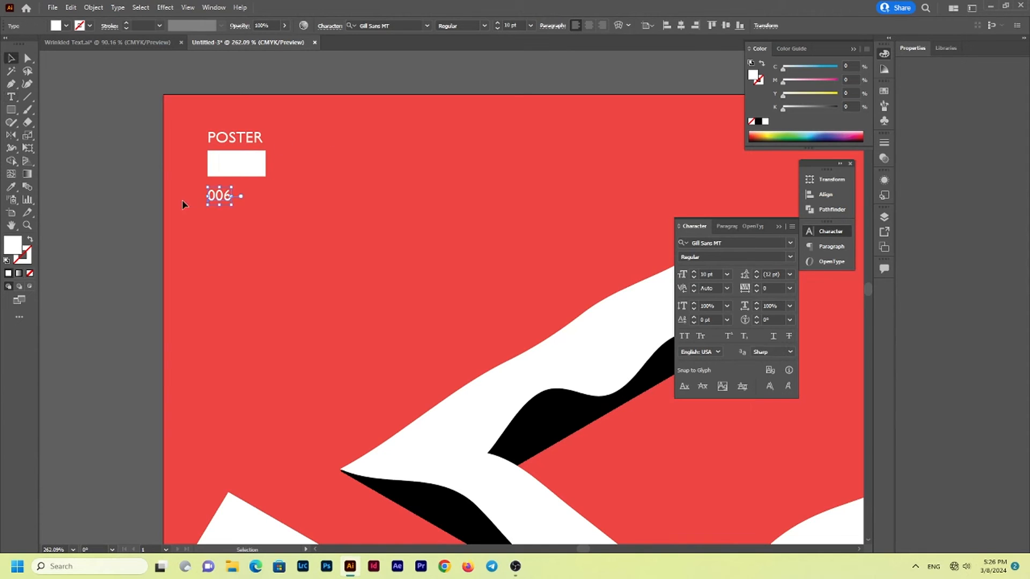
# Center-align the 006 text and fill it with the red sampled from the poster background
pyautogui.click(589, 25)
pyautogui.press('i')
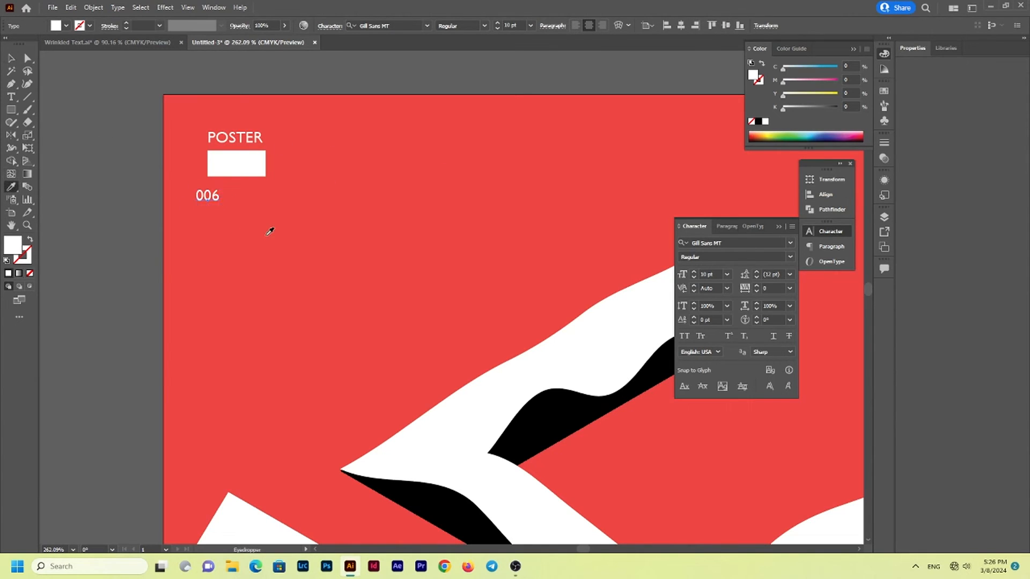
pyautogui.click(256, 231)
pyautogui.press('v')
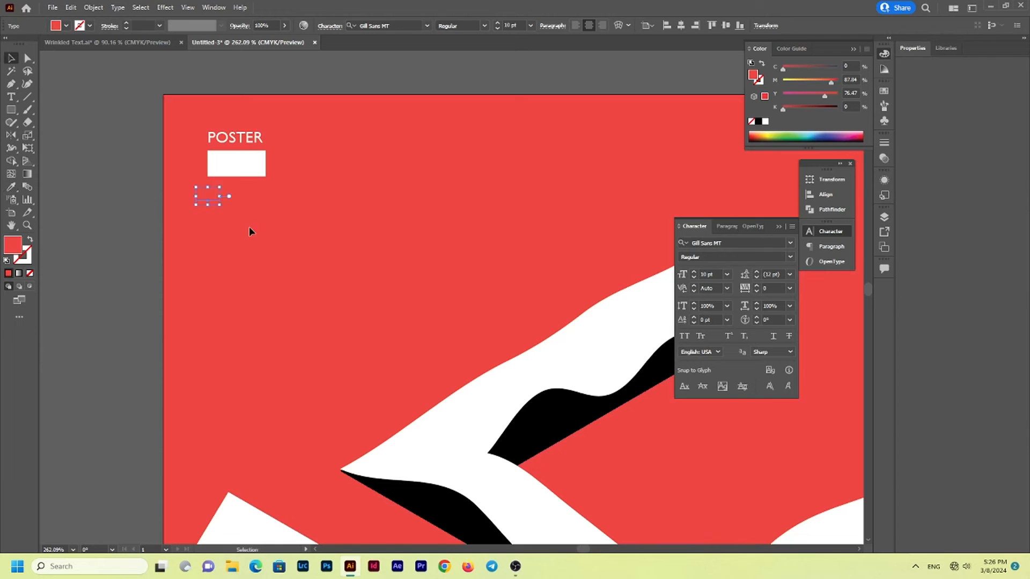
# Center the 006 text horizontally and vertically on the white rectangle and bring it to the front
pyautogui.keyDown('shift'); pyautogui.click(240, 169); pyautogui.keyUp('shift')
pyautogui.click(240, 169)
pyautogui.click(361, 23)
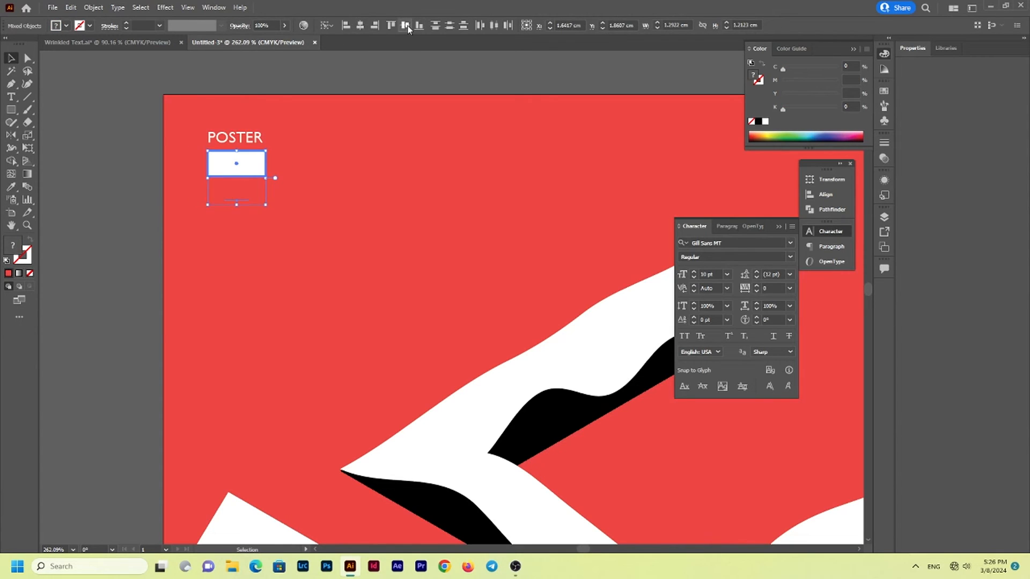
pyautogui.hotkey('ctrl', 'shift', 'a')
pyautogui.click(237, 170)
pyautogui.keyDown('ctrl'); pyautogui.click(254, 163); pyautogui.keyUp('ctrl')
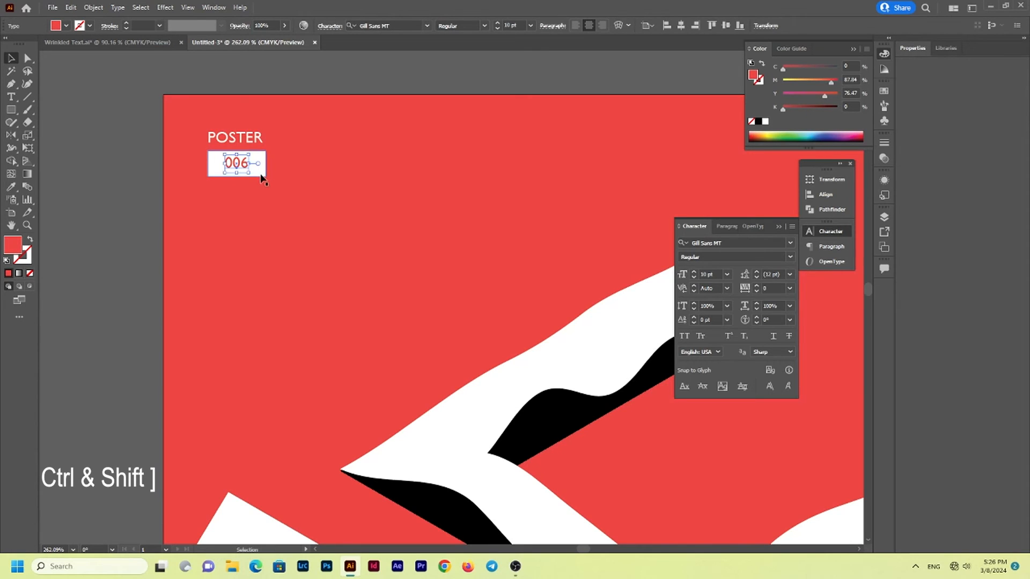
# Set the 006 text to Bold at 14 pt
pyautogui.click(791, 256)
pyautogui.click(730, 291)
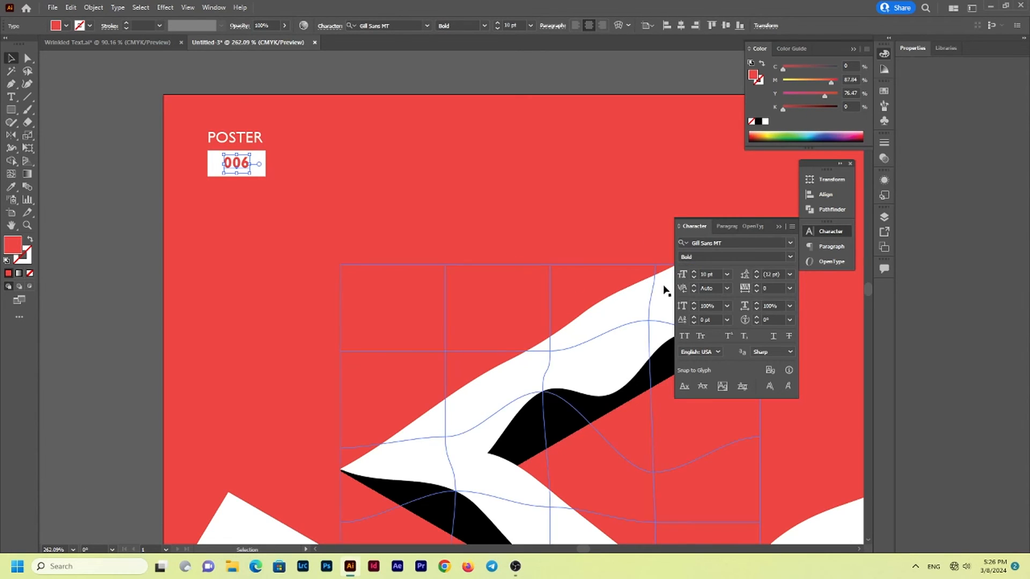
pyautogui.click(693, 272)
pyautogui.click(693, 272)
pyautogui.click(693, 272)
pyautogui.click(693, 272)
pyautogui.click(395, 259)
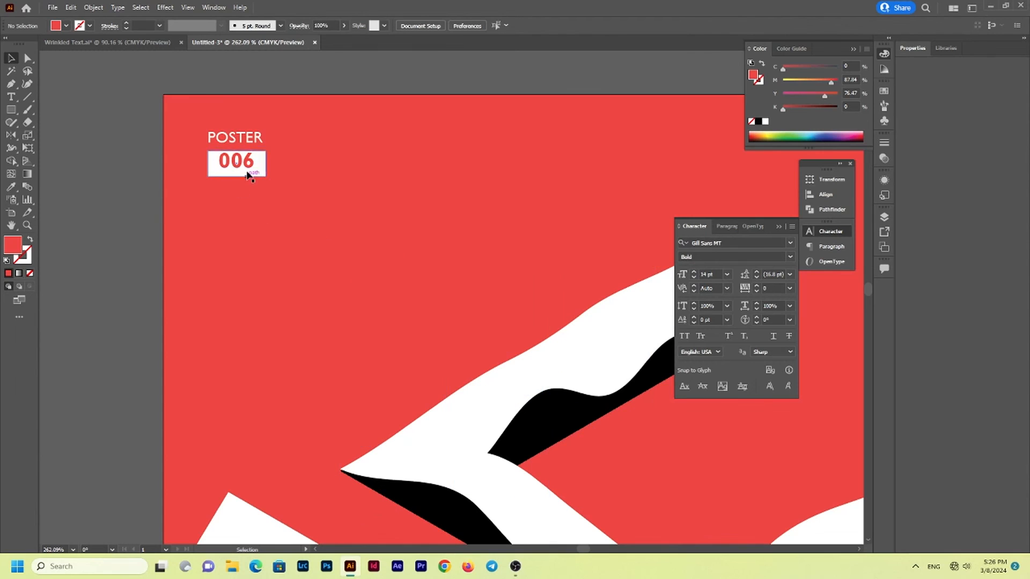
# Round the corners of the white rectangle and move it with the centered 006 closer beneath POSTER
pyautogui.moveTo(247, 162); pyautogui.dragTo(257, 168)
pyautogui.press('a')
pyautogui.click(261, 171)
pyautogui.press('v')
pyautogui.moveTo(227, 199); pyautogui.dragTo(246, 159)
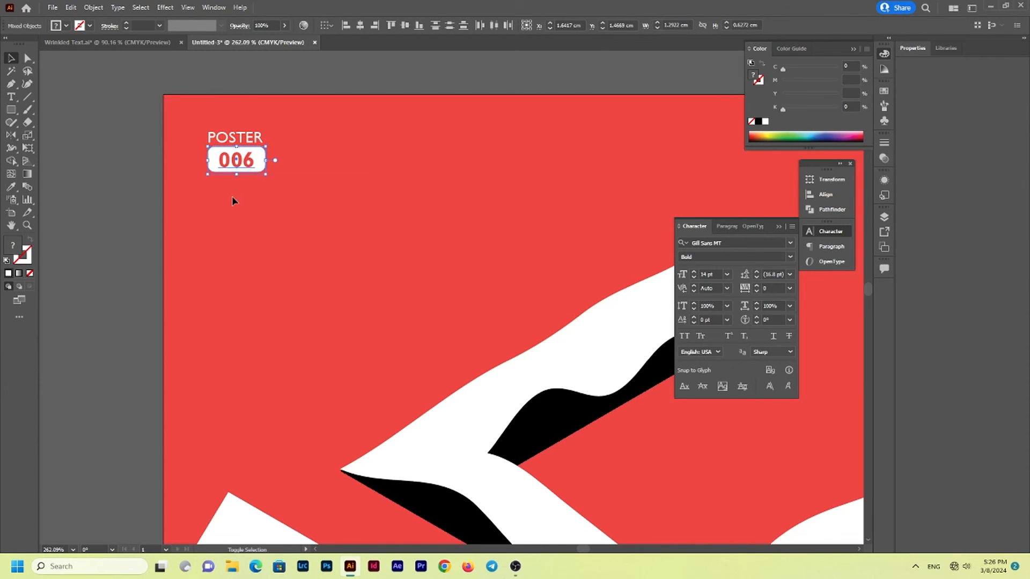
pyautogui.click(338, 218)
# Duplicate the POSTER text straight across to the poster's upper-right corner and right-align the copy
pyautogui.press('z')
pyautogui.moveTo(339, 220); pyautogui.dragTo(109, 236)
pyautogui.press('v')
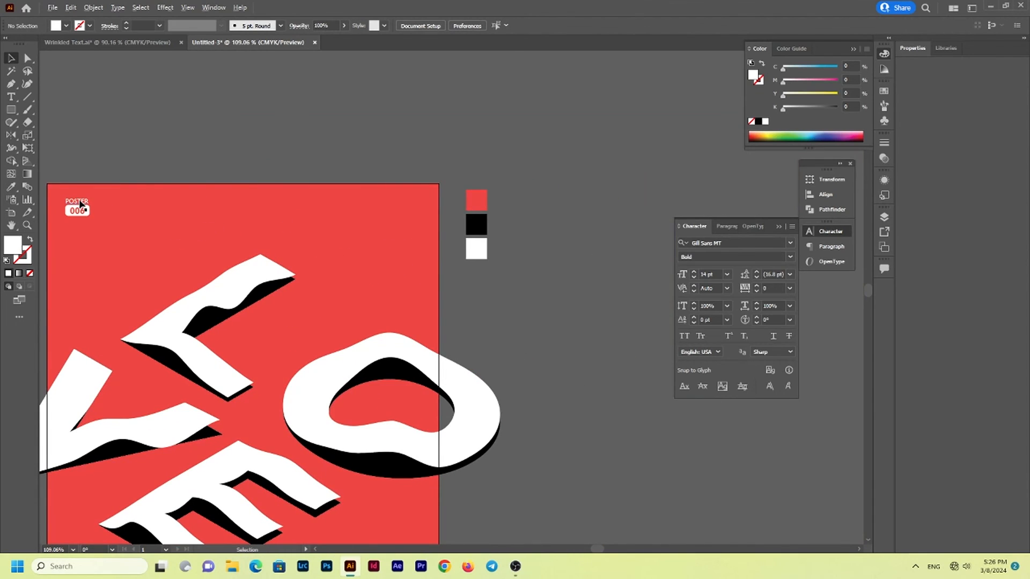
pyautogui.moveTo(79, 204); pyautogui.dragTo(402, 203)
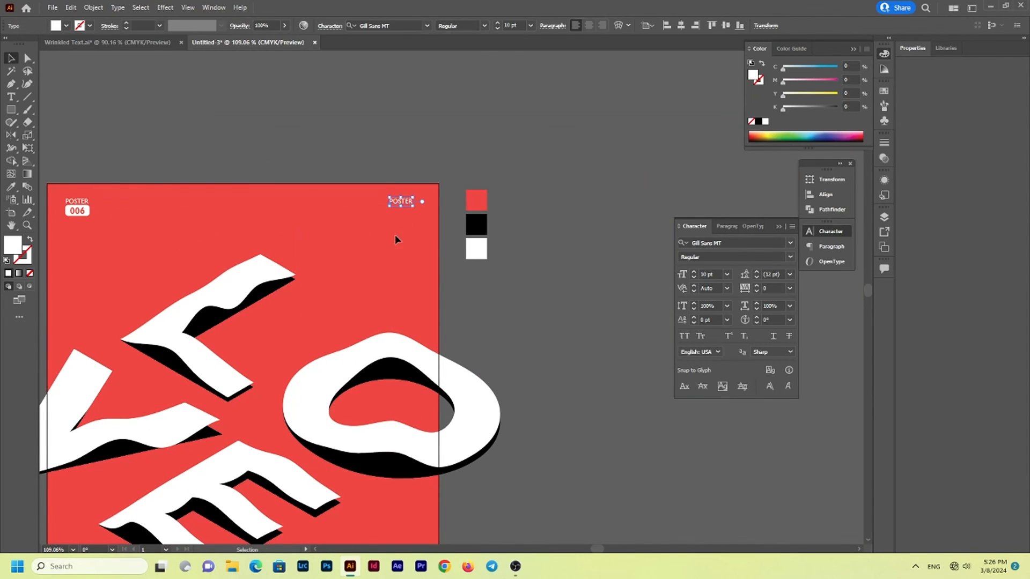
pyautogui.click(602, 25)
# Replace the copied text with MARCH 2024 on two lines and position it in the poster's upper-right corner
pyautogui.doubleClick(381, 201)
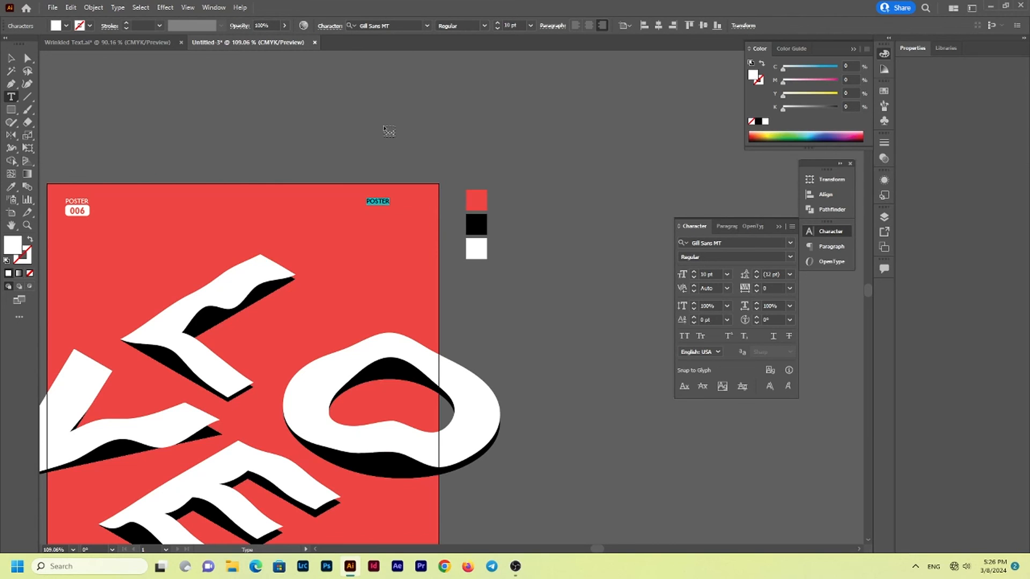
pyautogui.press('BackSpace')
pyautogui.press('Escape')
pyautogui.click(382, 252)
pyautogui.moveTo(386, 215); pyautogui.dragTo(365, 234)
pyautogui.moveTo(377, 272); pyautogui.dragTo(446, 212)
pyautogui.moveTo(462, 218); pyautogui.dragTo(452, 209)
# Copy the TRY SOMETHING NEWS heading and small text blocks from the Wrinkled Text document and paste them in front on the new poster
pyautogui.click(112, 45)
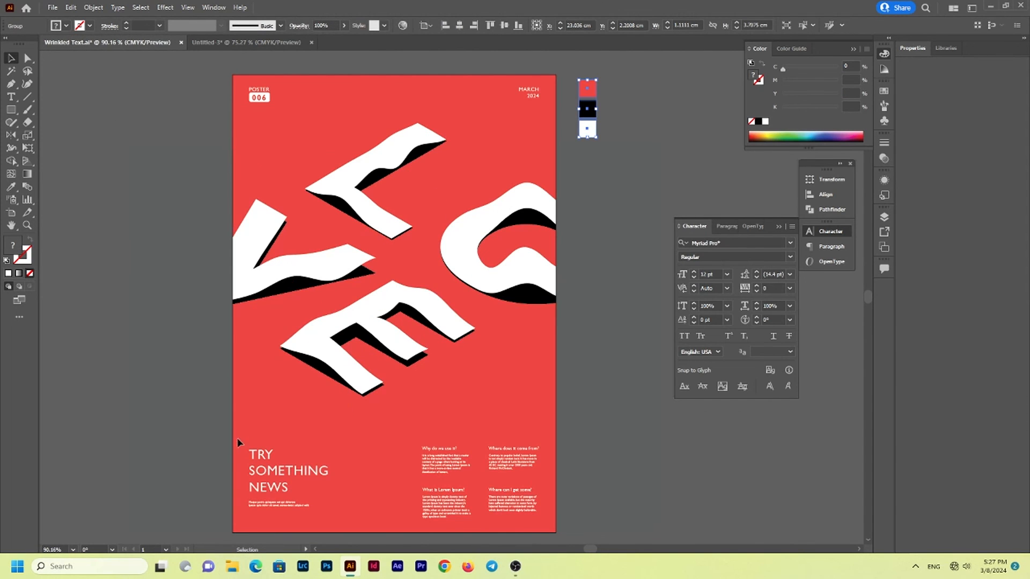
pyautogui.moveTo(546, 532); pyautogui.dragTo(546, 532)
pyautogui.hotkey('ctrl', 'c')
pyautogui.click(177, 413)
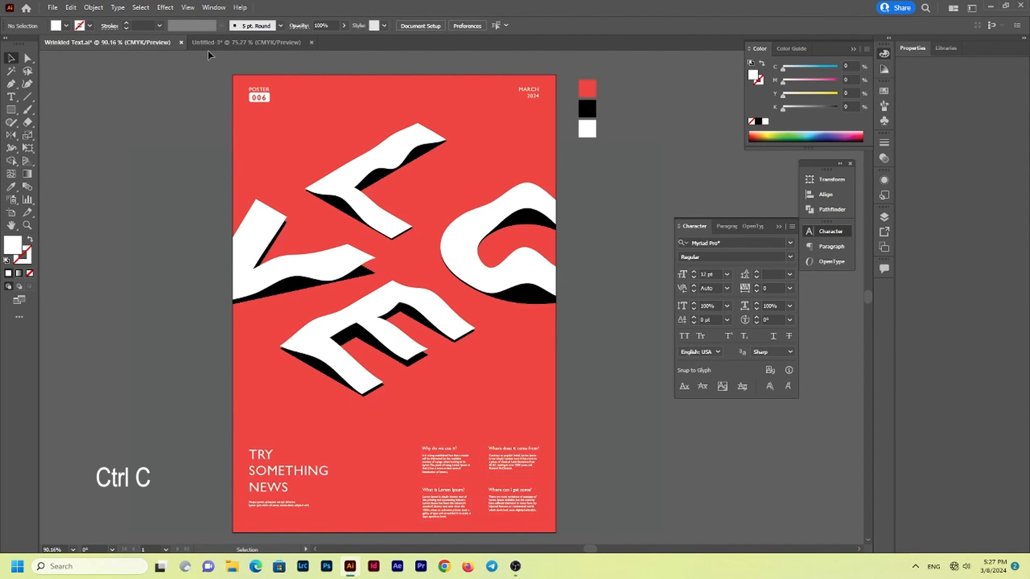
pyautogui.click(215, 44)
pyautogui.hotkey('ctrl', 'f')
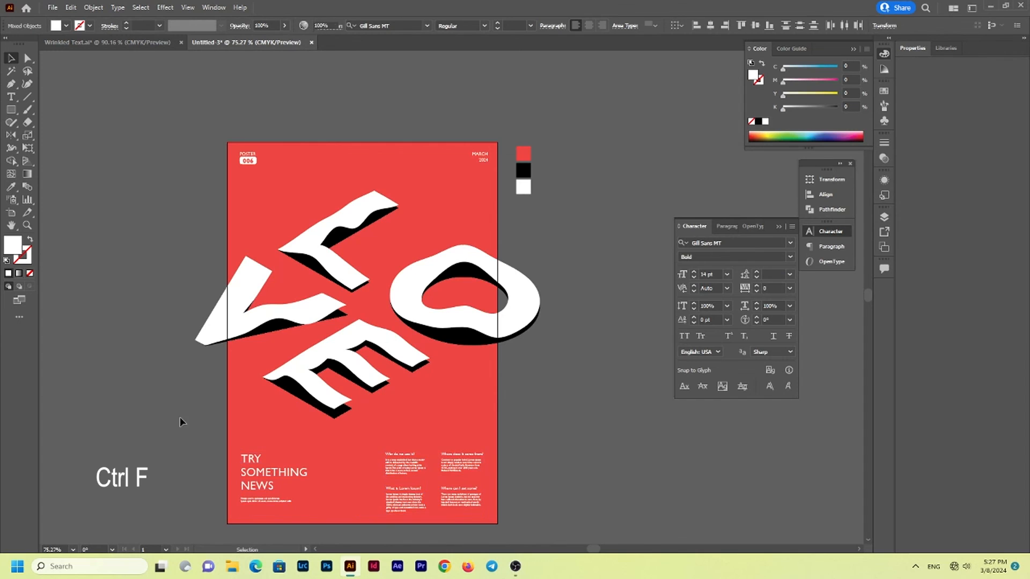
pyautogui.click(179, 417)
# Draw a rectangle about 8.15 by 30.27 cm against the poster's left edge, covering the overhanging part of the V
pyautogui.press('z')
pyautogui.click(215, 412)
pyautogui.press('v')
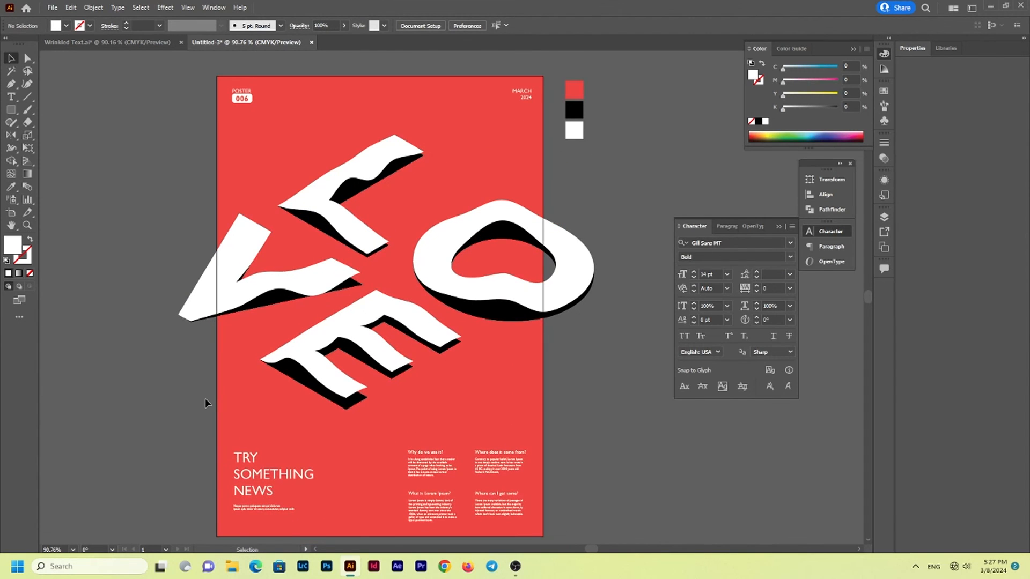
pyautogui.press('m')
pyautogui.moveTo(90, 67); pyautogui.dragTo(217, 537)
# Fill the covering rectangle with the sampled workspace grey and duplicate it against the poster's right edge over the O's overhang
pyautogui.press('i')
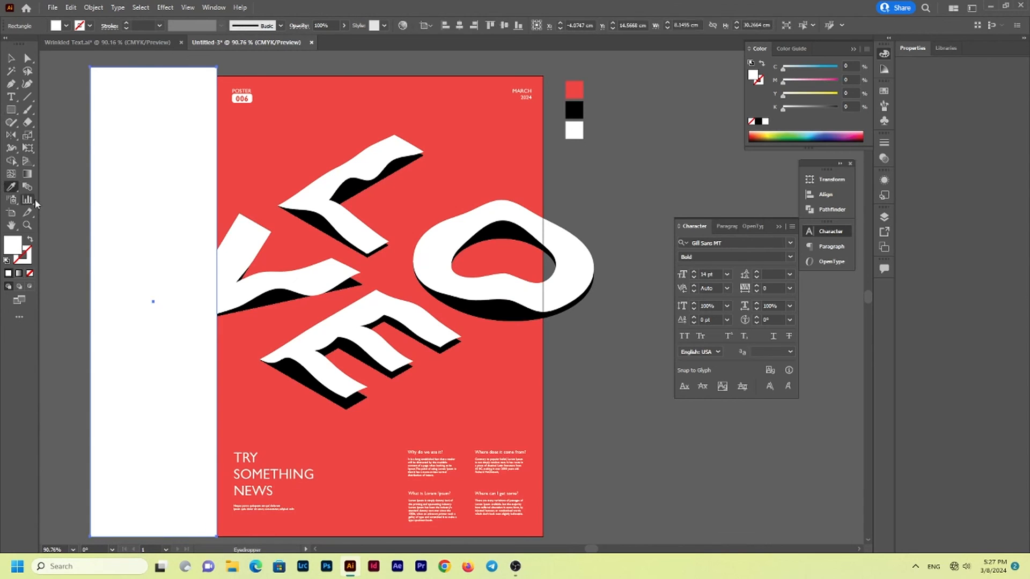
pyautogui.click(62, 240)
pyautogui.press('v')
pyautogui.click(62, 240)
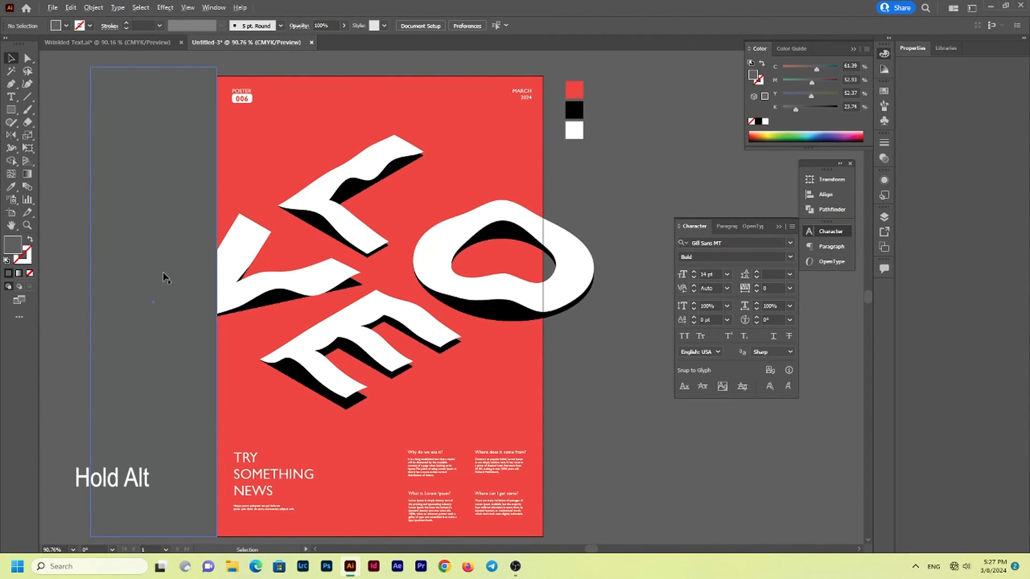
pyautogui.moveTo(163, 277); pyautogui.dragTo(620, 341)
pyautogui.click(64, 301)
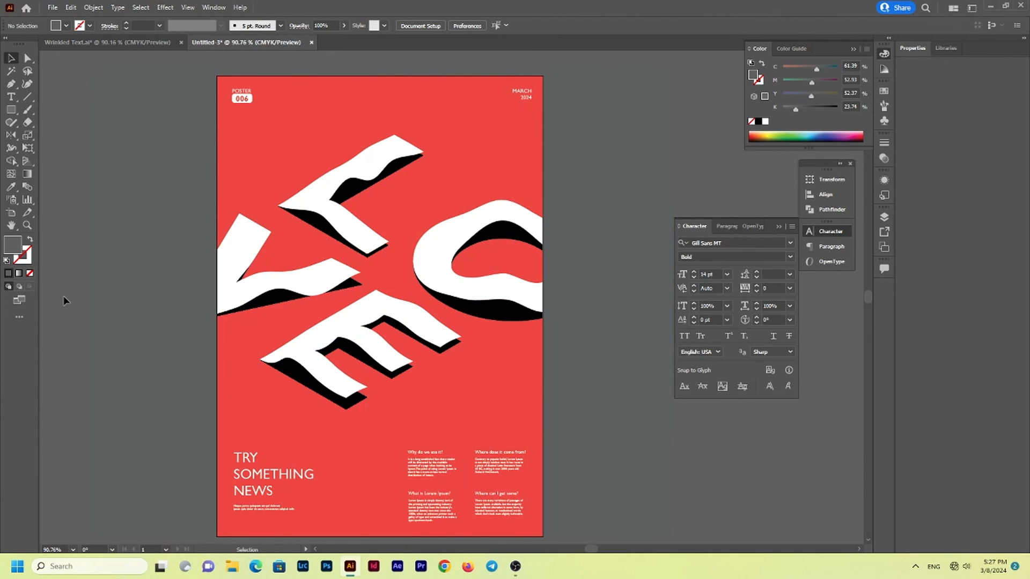